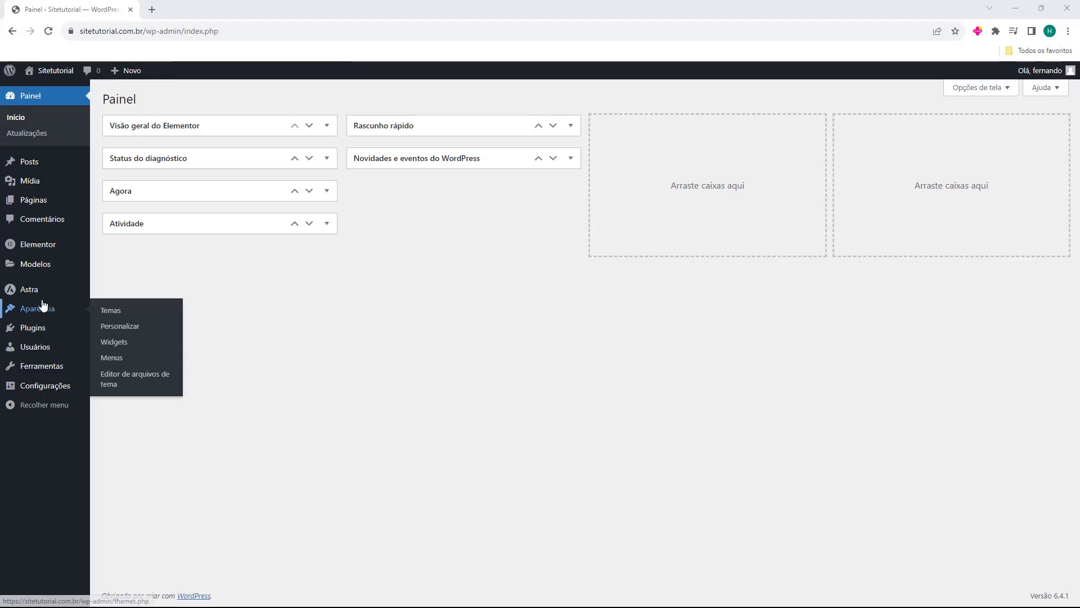
# - Create a new page titled "Pagina Tutorial" and open it for editing with Elementor
pyautogui.moveTo(32, 204)
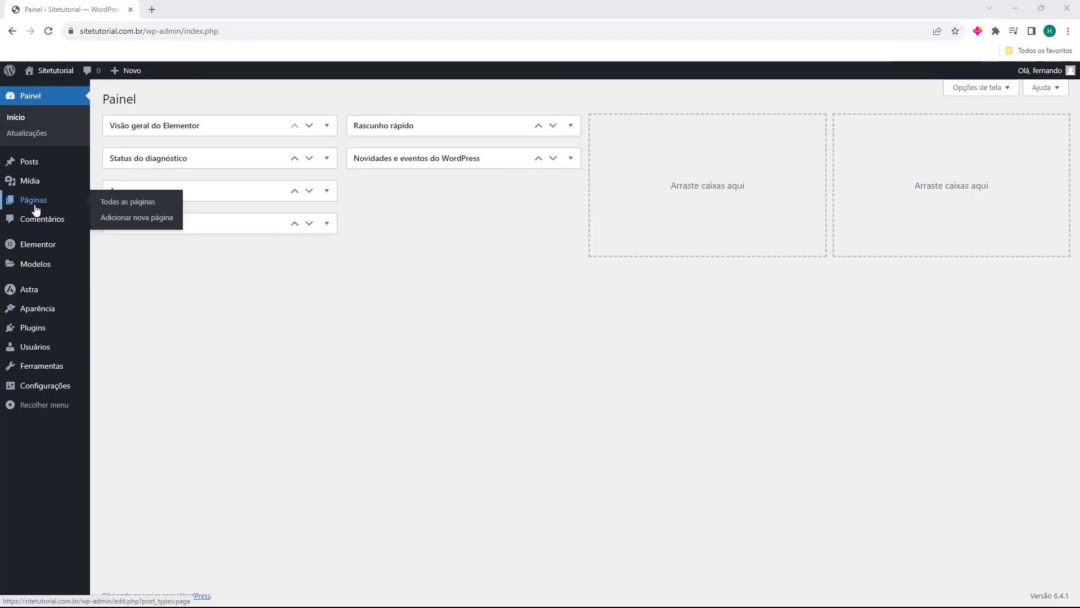
pyautogui.click(37, 209)
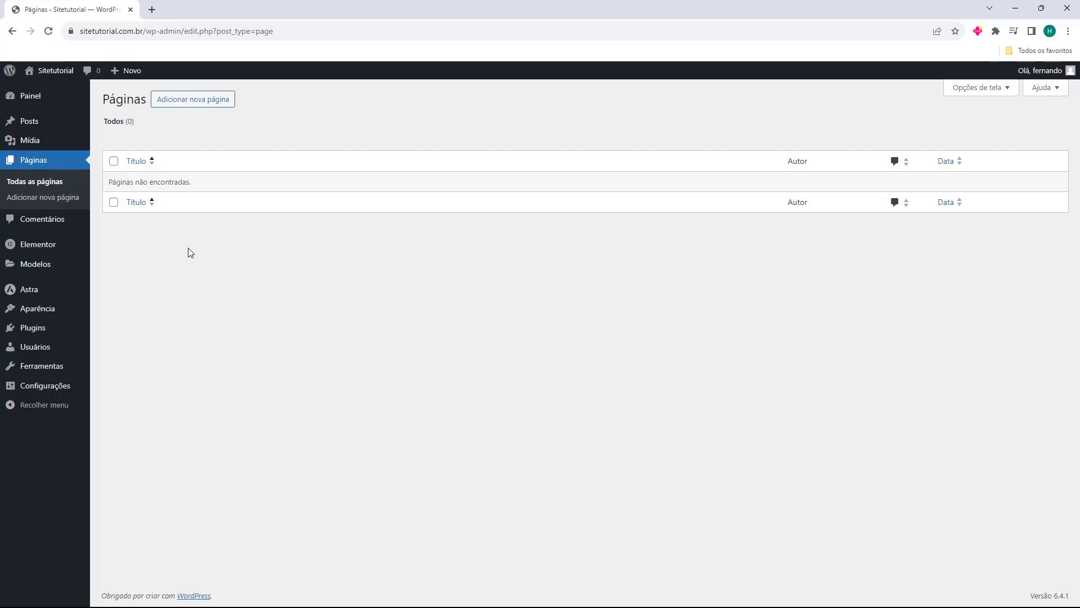
pyautogui.click(190, 110)
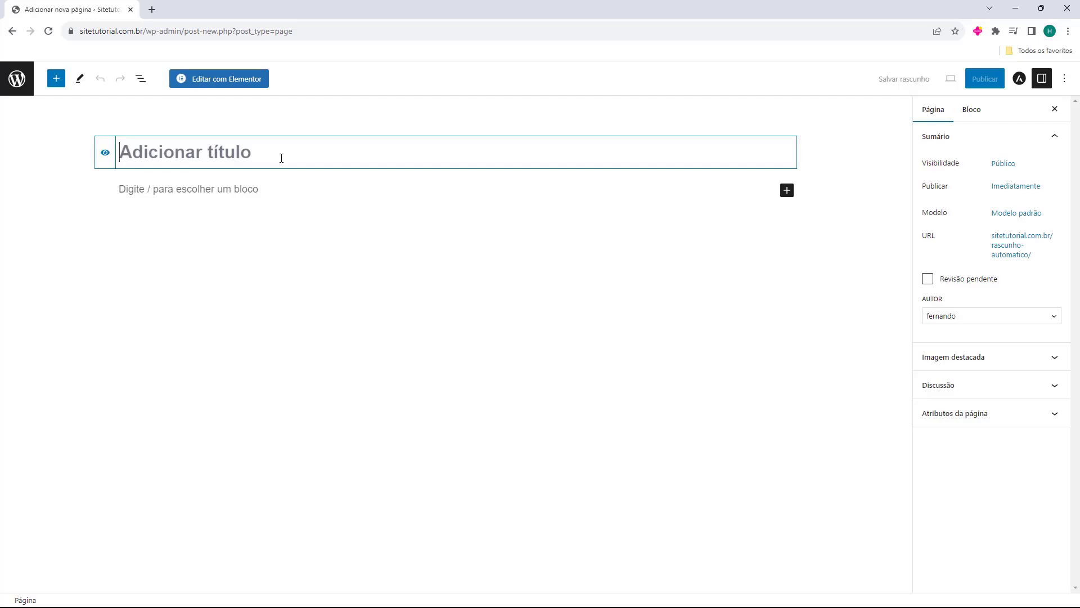
pyautogui.write('Pagina Tutorial')
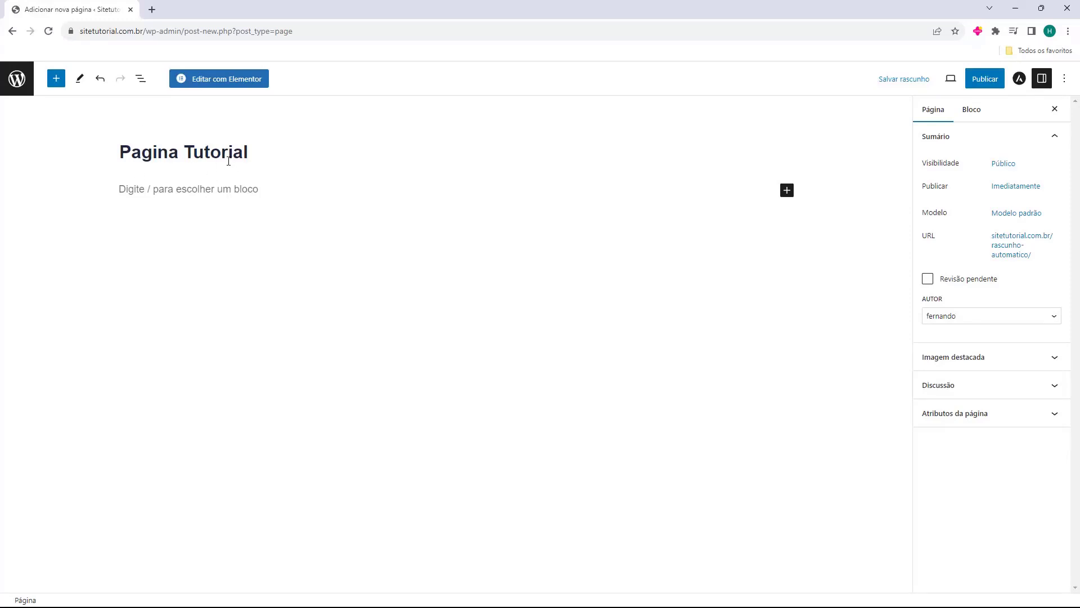
pyautogui.click(228, 82)
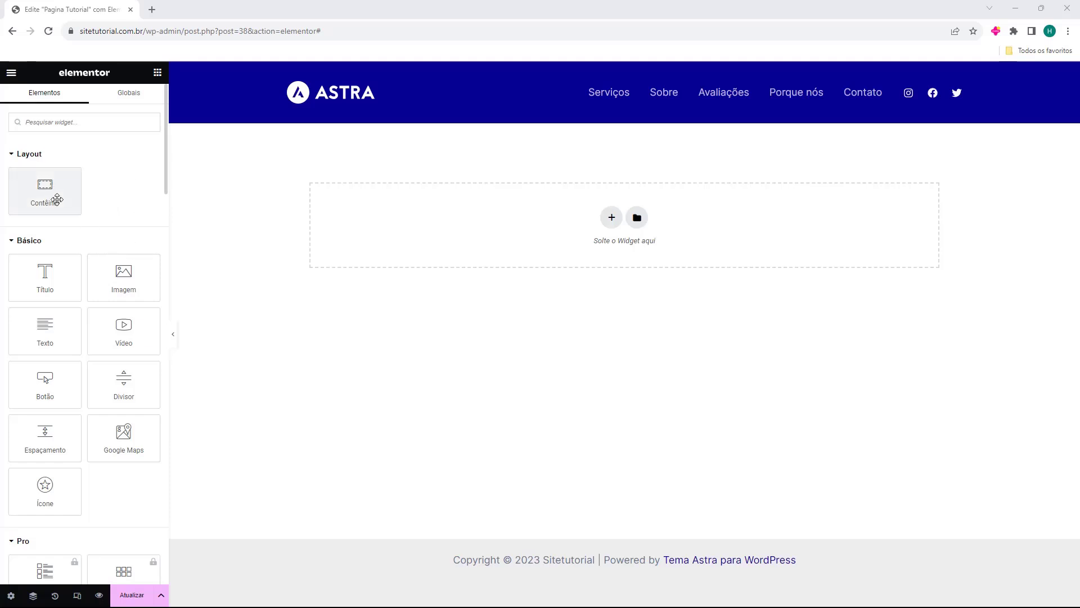
# - Add a container to the empty page using the single-column structure with downward direction
pyautogui.scroll(-15, 87, 186)
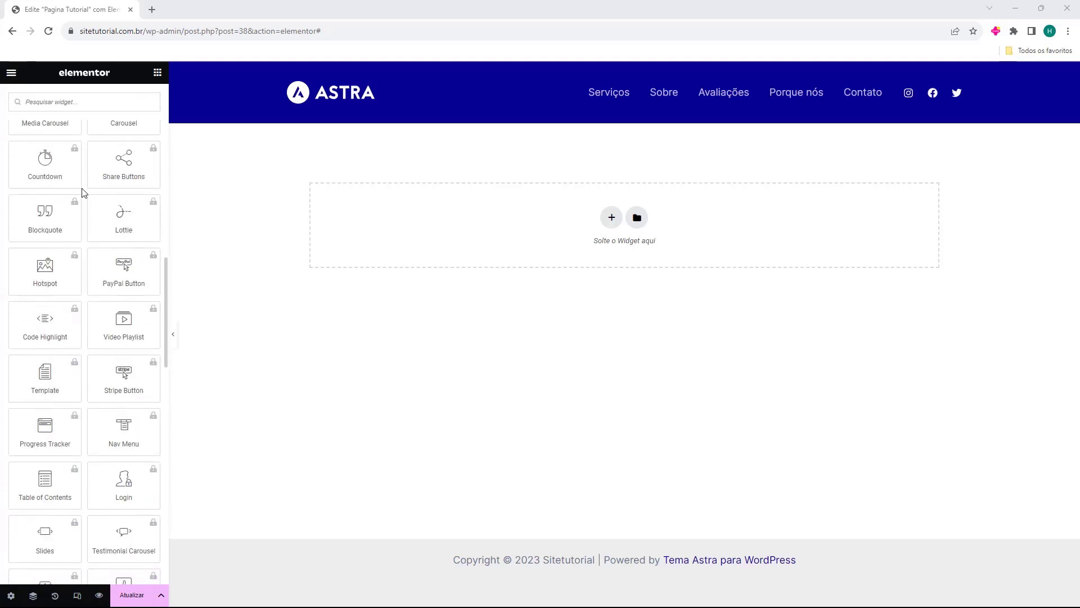
pyautogui.scroll(-5, 86, 193)
pyautogui.scroll(15, 86, 194)
pyautogui.scroll(8, 85, 193)
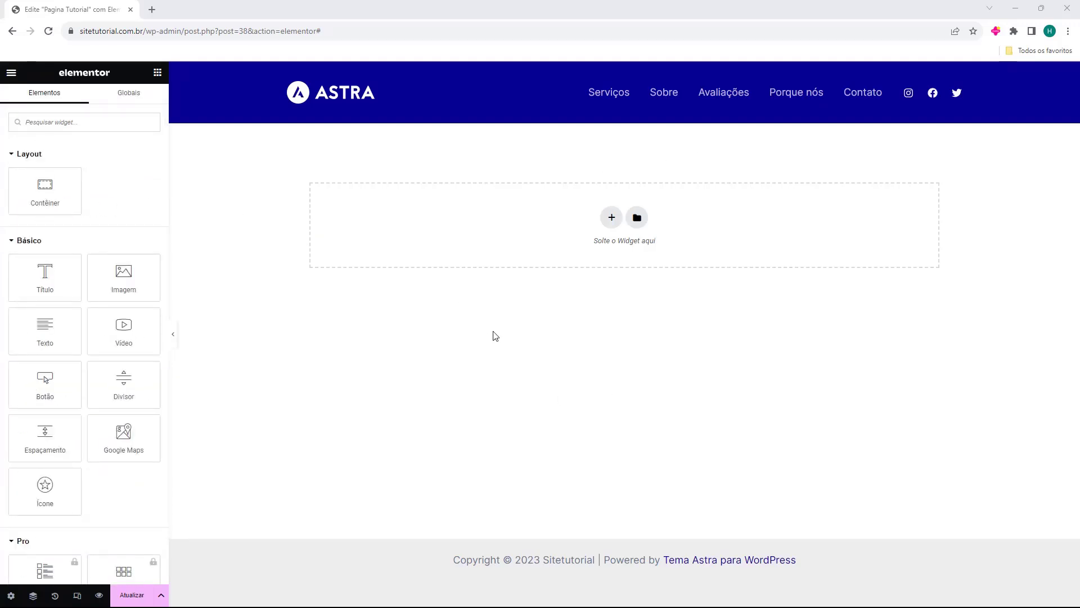
pyautogui.click(612, 218)
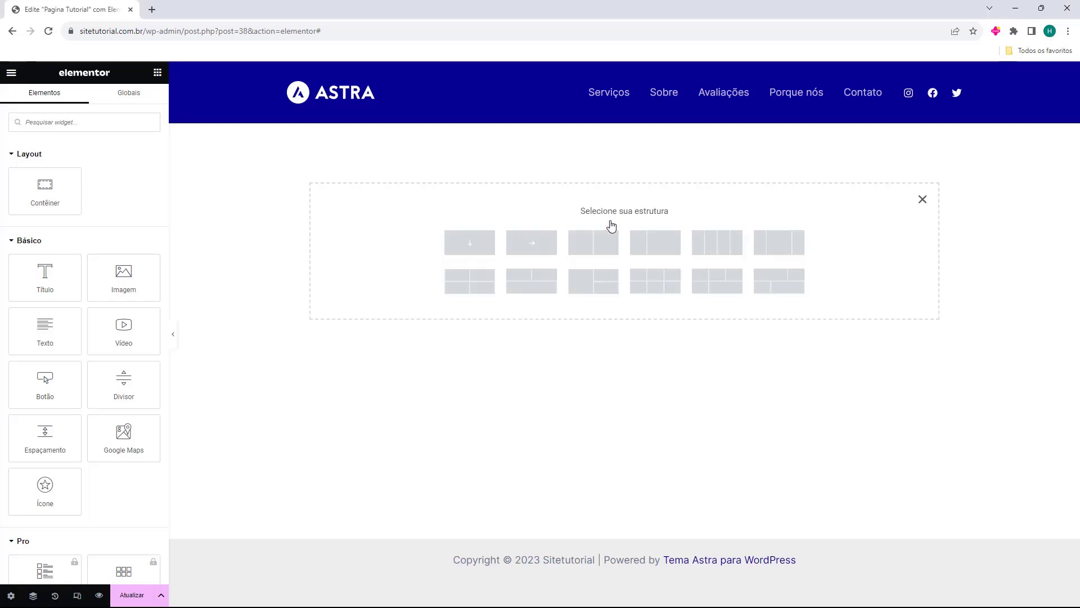
pyautogui.click(481, 247)
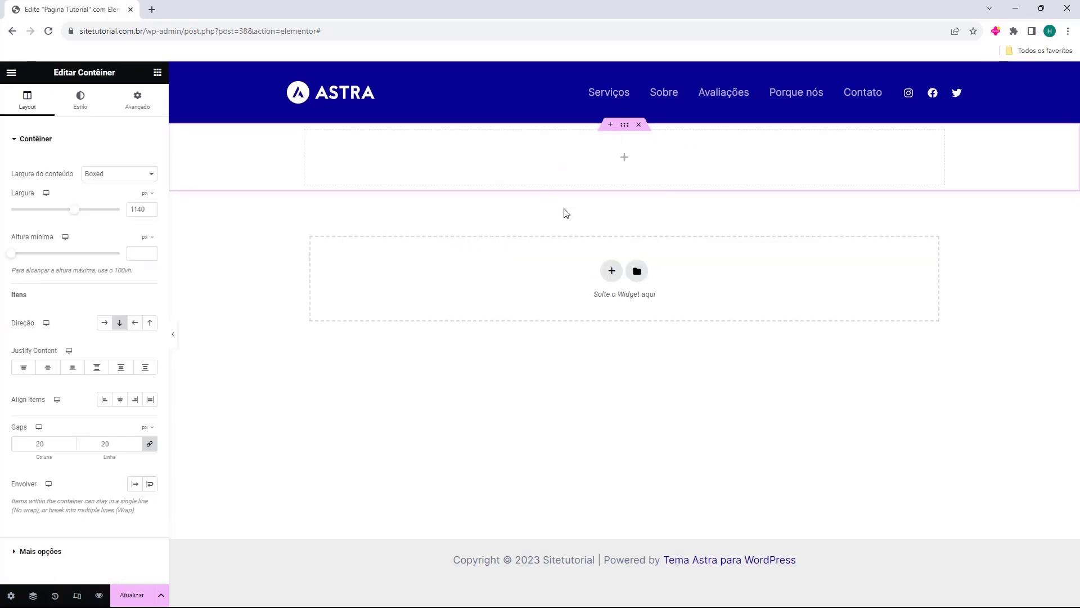
# - Place a Título widget in the container and replace its text with "Titulo de Exemplo"
pyautogui.click(157, 73)
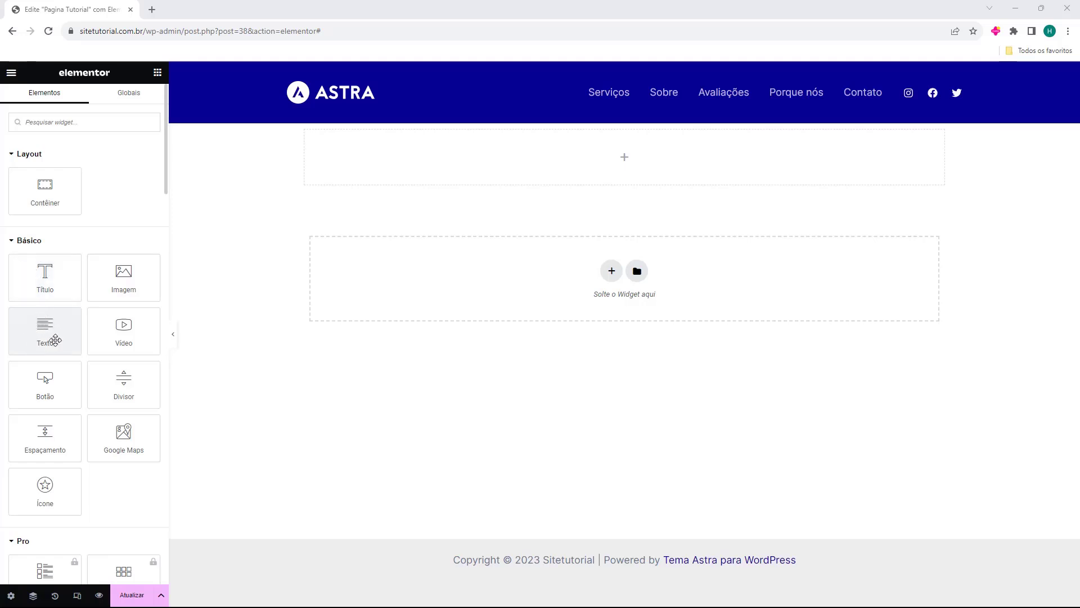
pyautogui.moveTo(48, 278); pyautogui.dragTo(513, 160)
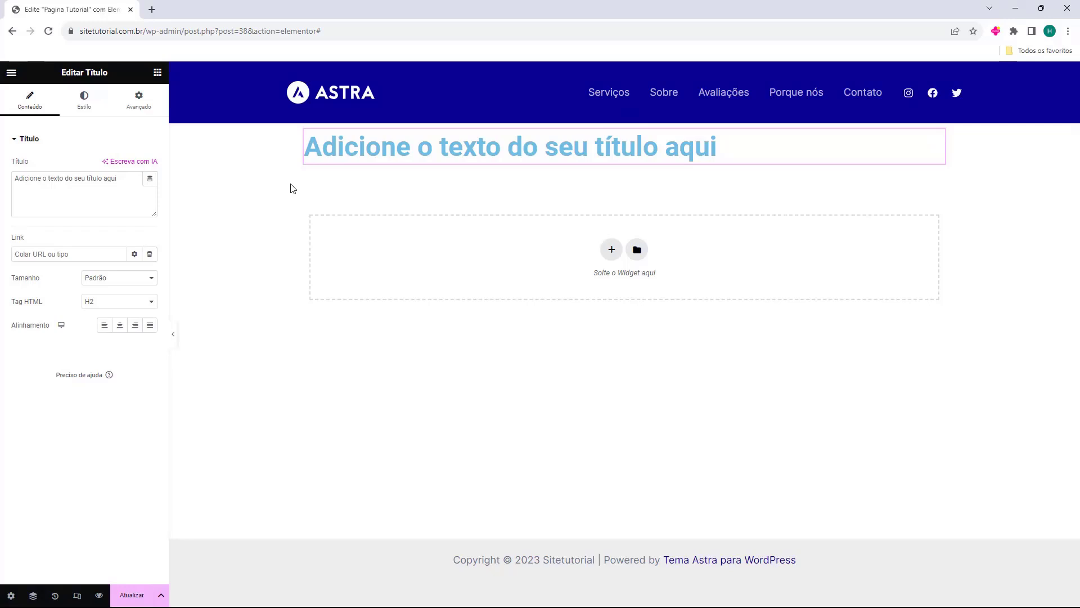
pyautogui.click(69, 181)
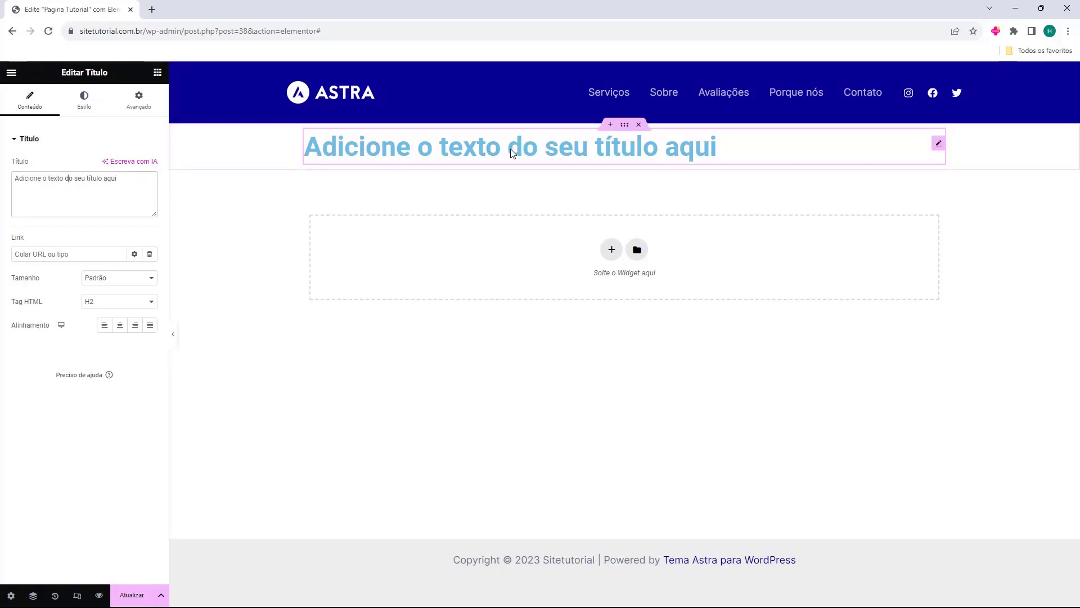
pyautogui.tripleClick(45, 195)
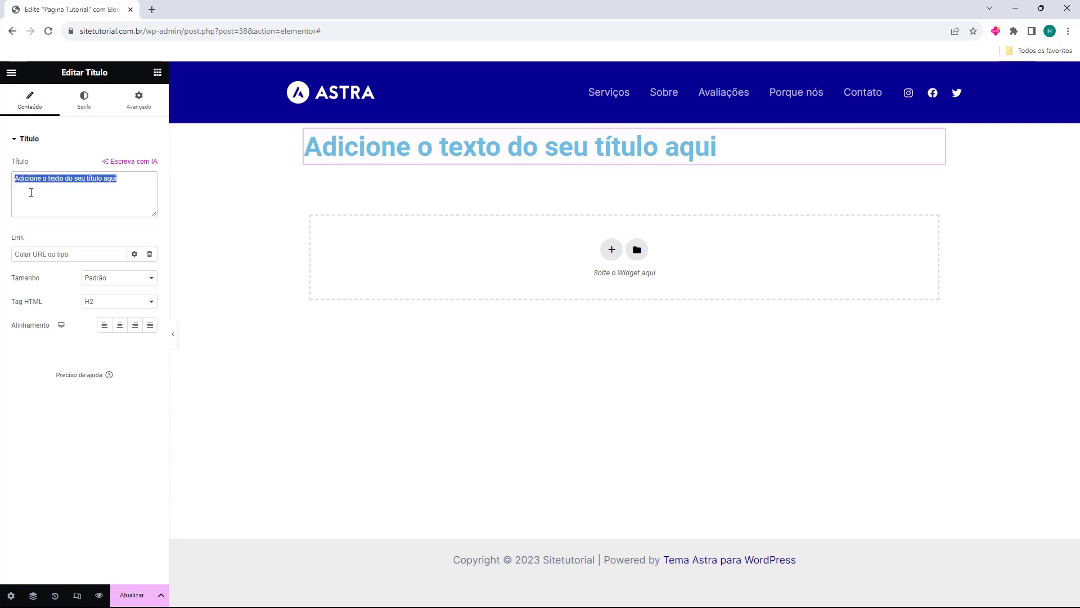
pyautogui.click(62, 191)
pyautogui.moveTo(117, 178); pyautogui.dragTo(37, 185)
pyautogui.press('BackSpace')
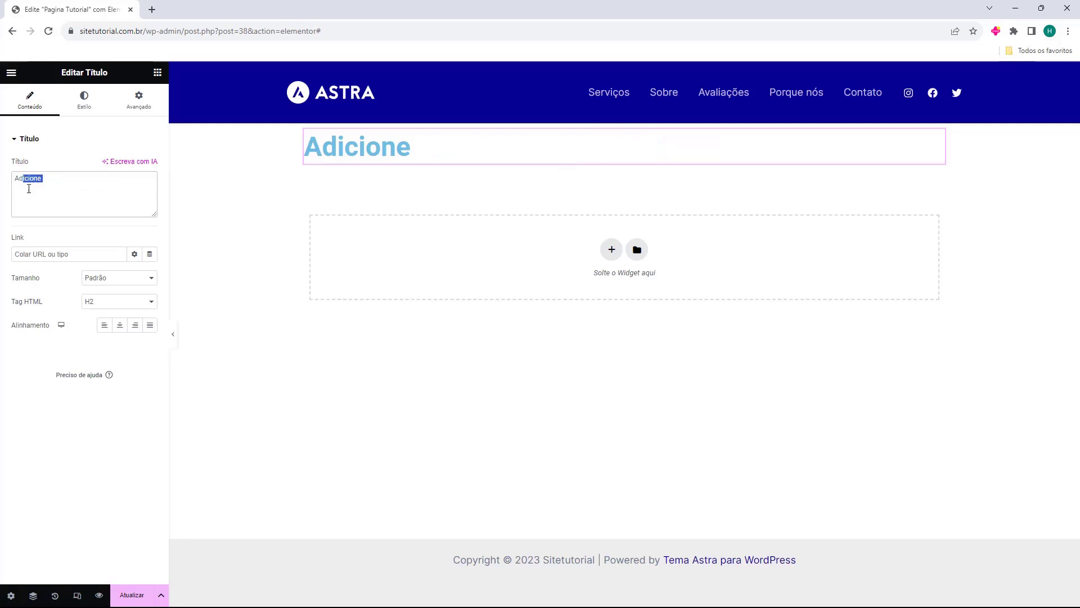
pyautogui.press('BackSpace')
pyautogui.press('BackSpace')
pyautogui.press('BackSpace')
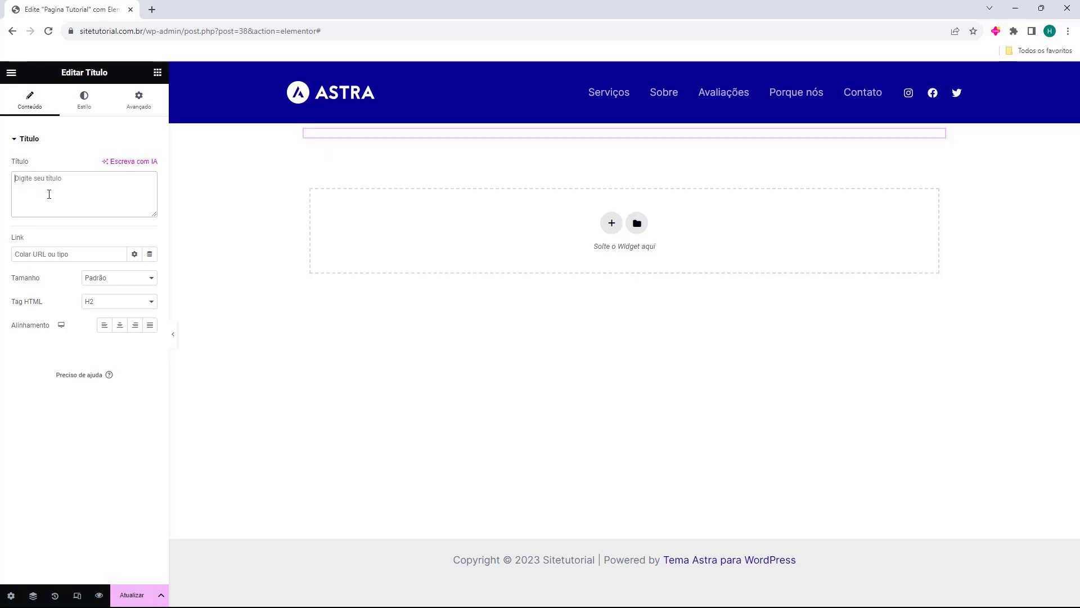
pyautogui.write('Titulo de Exemplo')
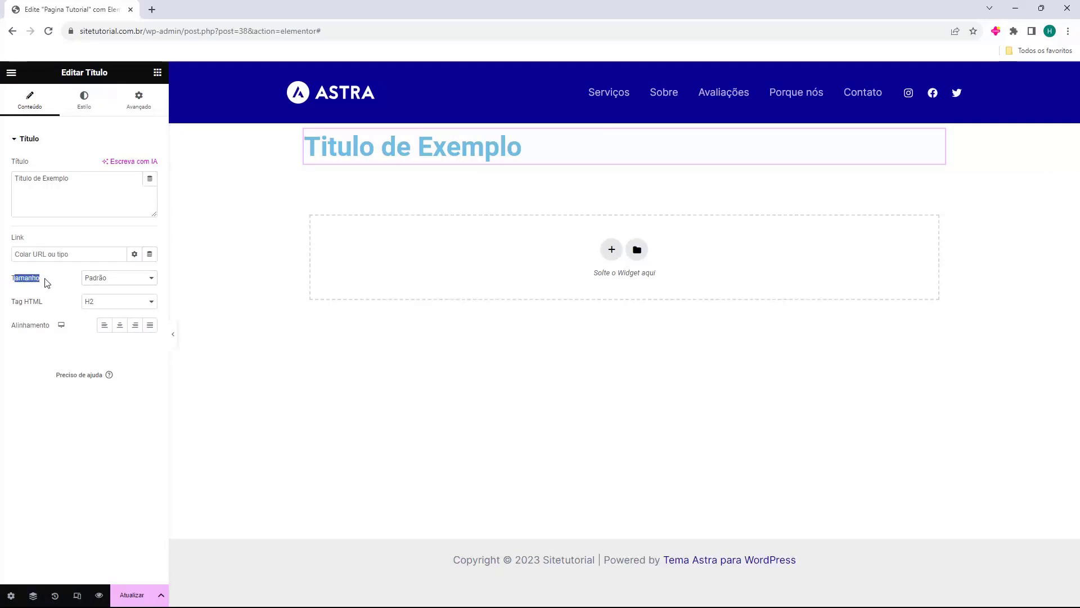
# - Try the Pequeno, Médio, Grande, GG and GGG sizes on the title and return it to Padrão
pyautogui.click(99, 279)
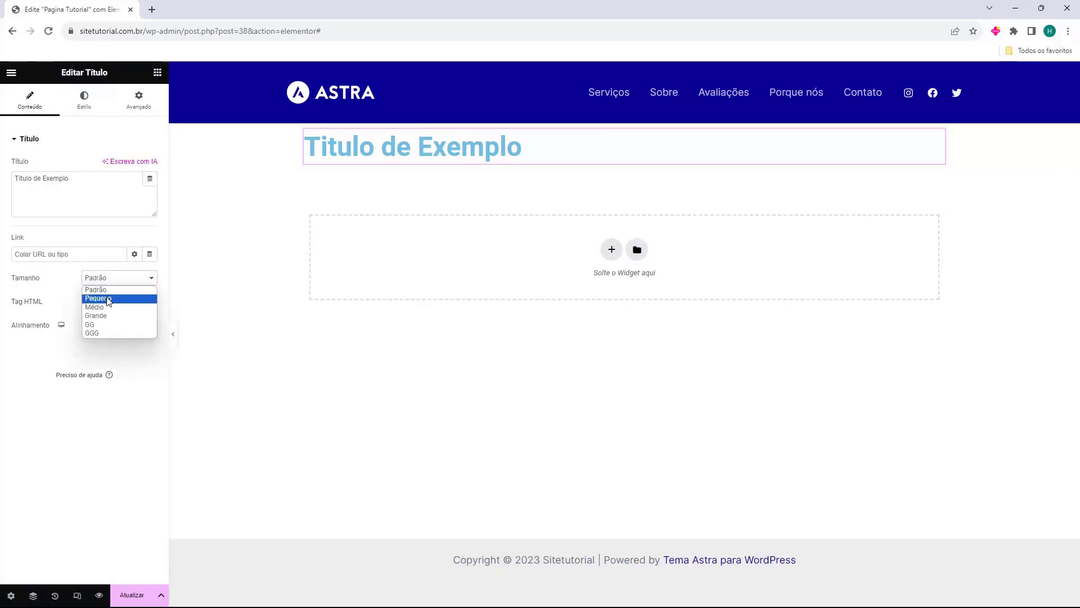
pyautogui.click(108, 298)
pyautogui.click(110, 280)
pyautogui.click(109, 308)
pyautogui.click(119, 282)
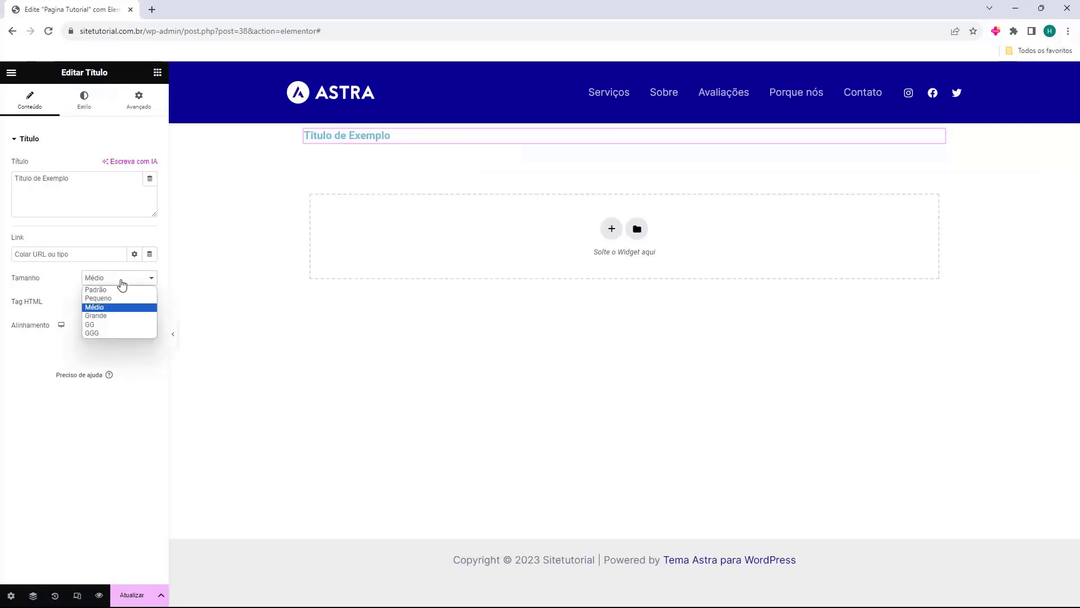
pyautogui.click(114, 316)
pyautogui.click(121, 282)
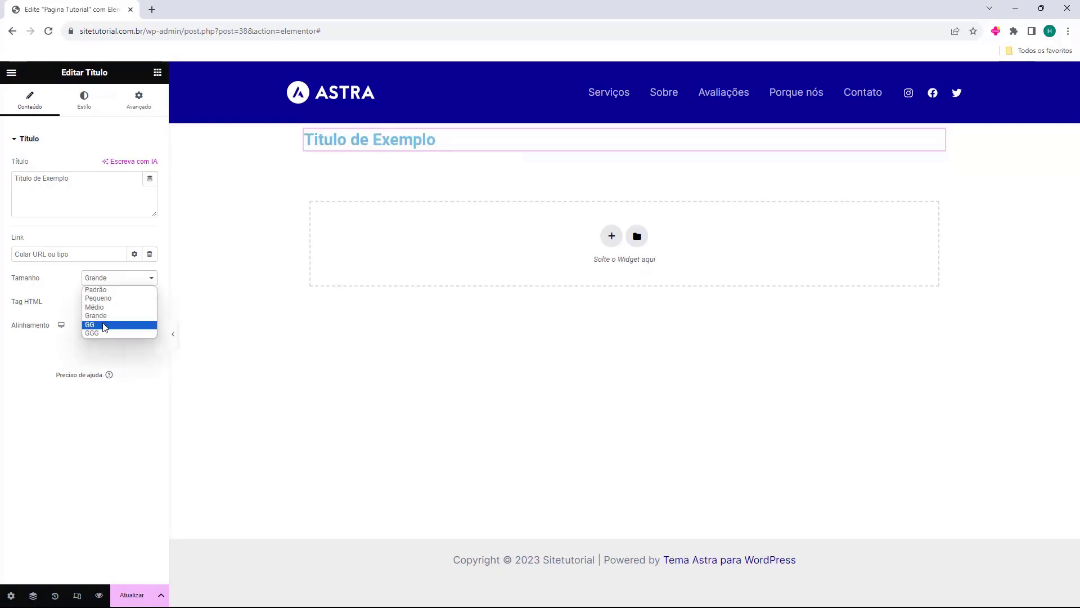
pyautogui.click(115, 324)
pyautogui.click(121, 282)
pyautogui.click(113, 332)
pyautogui.click(116, 281)
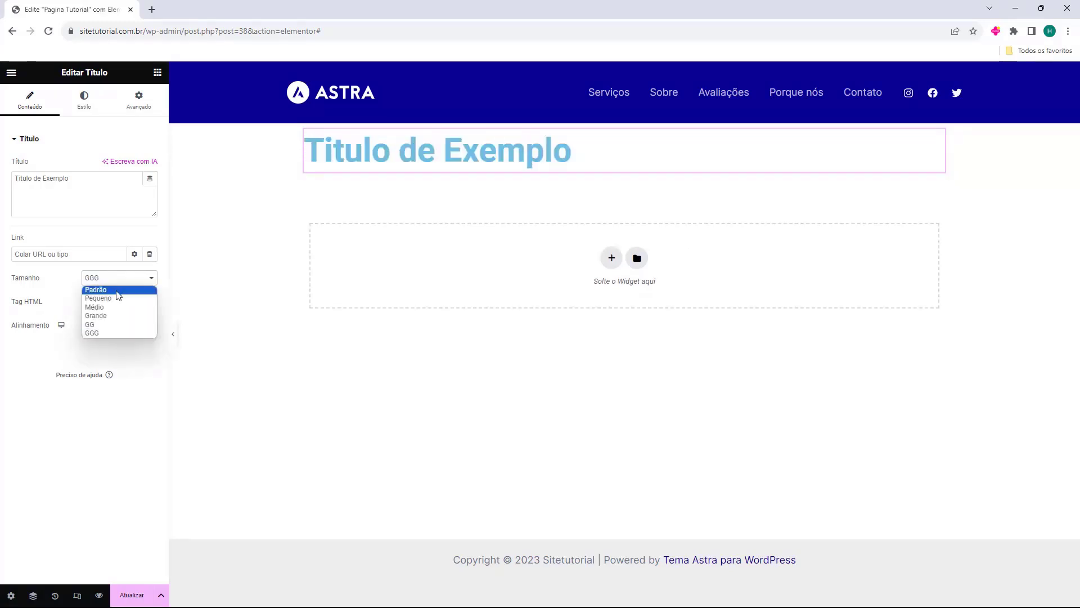
pyautogui.click(116, 290)
# - Try the HTML tags H1, H3 and H6 on the title
pyautogui.moveTo(11, 309); pyautogui.dragTo(41, 309)
pyautogui.click(42, 308)
pyautogui.click(56, 311)
pyautogui.click(101, 304)
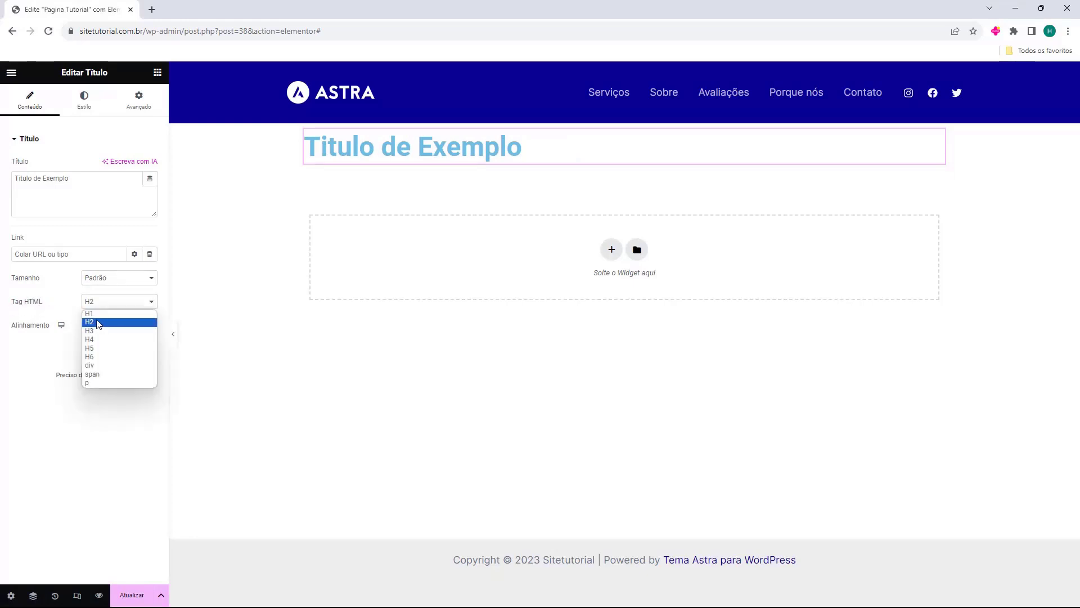
pyautogui.click(100, 313)
pyautogui.click(103, 303)
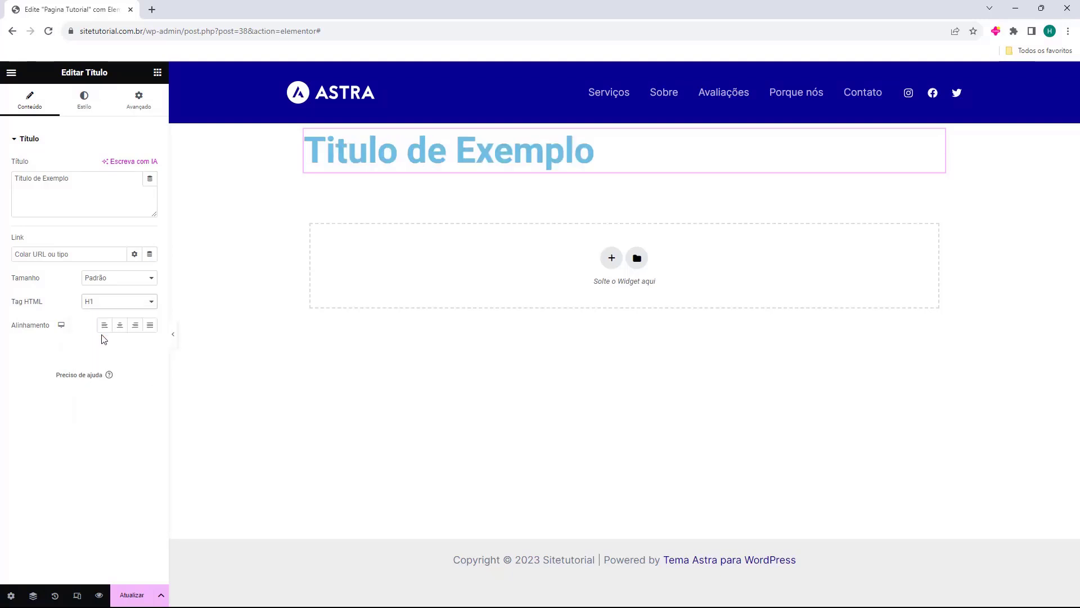
pyautogui.click(104, 331)
pyautogui.click(104, 303)
pyautogui.click(103, 357)
# - Try the HTML tags div and p on the title and return it to H2
pyautogui.click(110, 283)
pyautogui.click(108, 327)
pyautogui.click(110, 282)
pyautogui.click(111, 284)
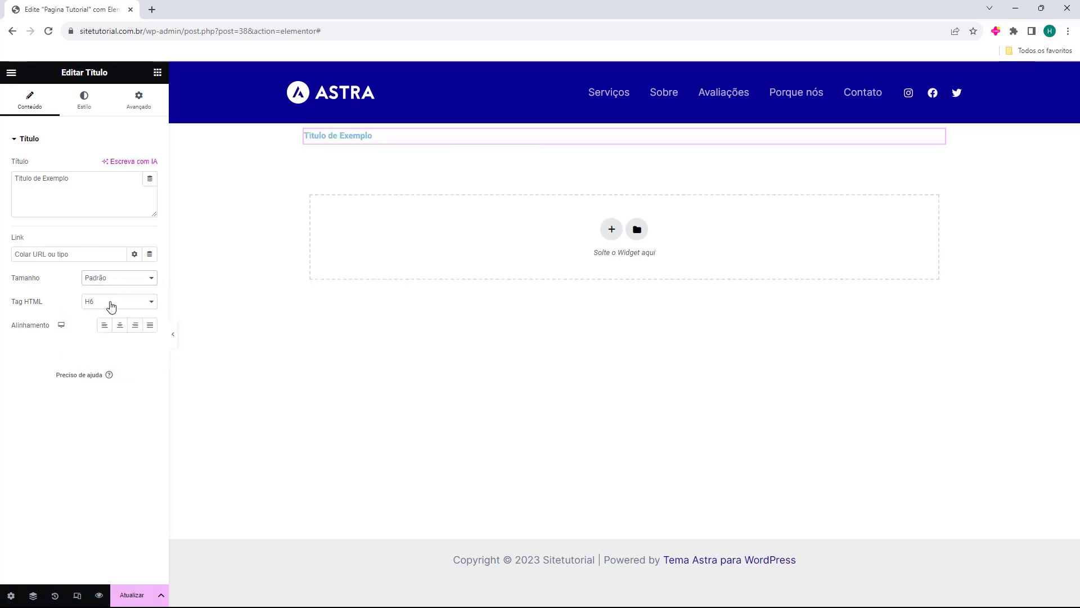
pyautogui.click(111, 304)
pyautogui.click(104, 366)
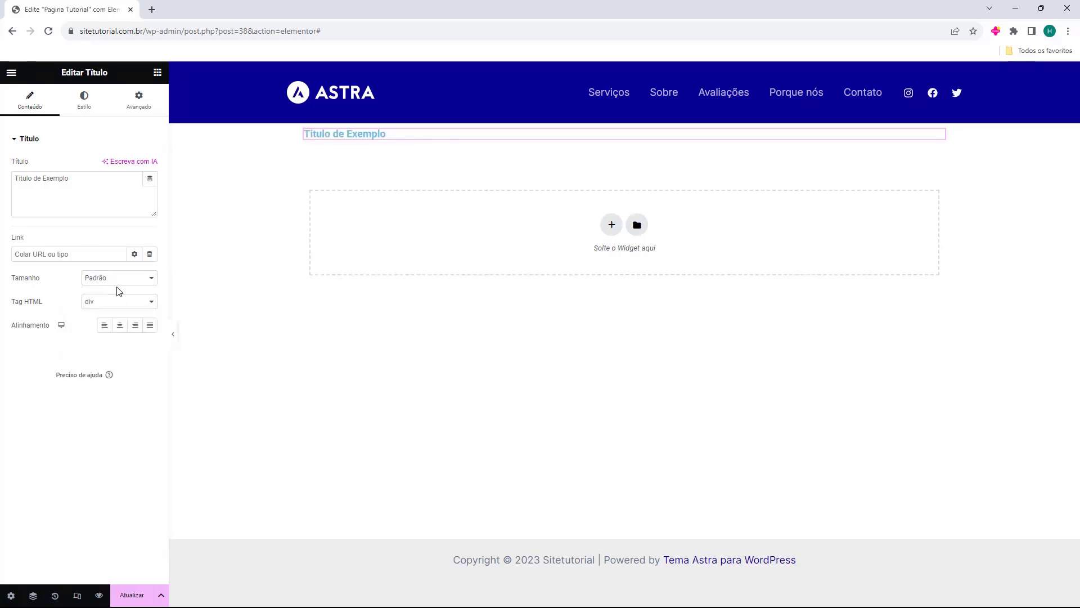
pyautogui.click(118, 282)
pyautogui.click(118, 276)
pyautogui.click(113, 302)
pyautogui.click(104, 382)
pyautogui.click(111, 304)
pyautogui.click(111, 322)
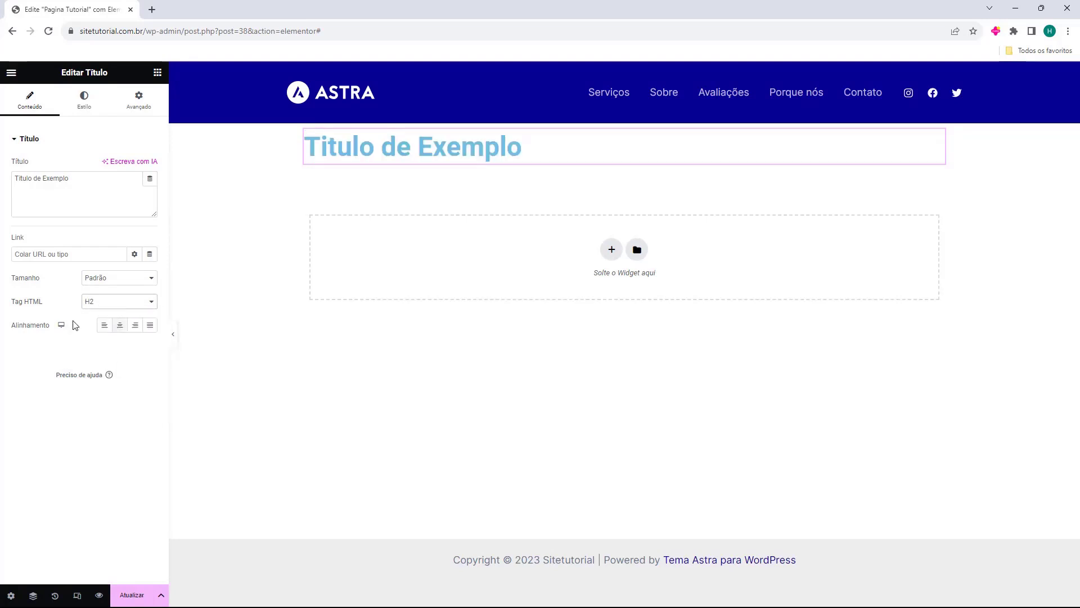
# - Try centre, right and justified alignment on the title and settle on left alignment
pyautogui.click(120, 326)
pyautogui.click(138, 327)
pyautogui.click(104, 327)
pyautogui.click(121, 329)
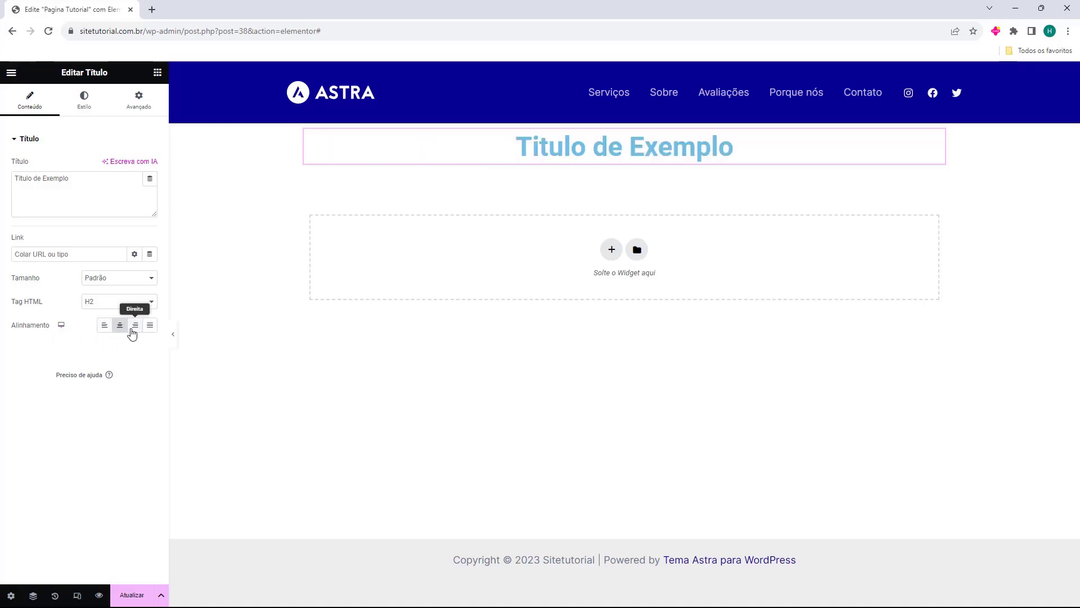
pyautogui.click(135, 331)
pyautogui.click(150, 329)
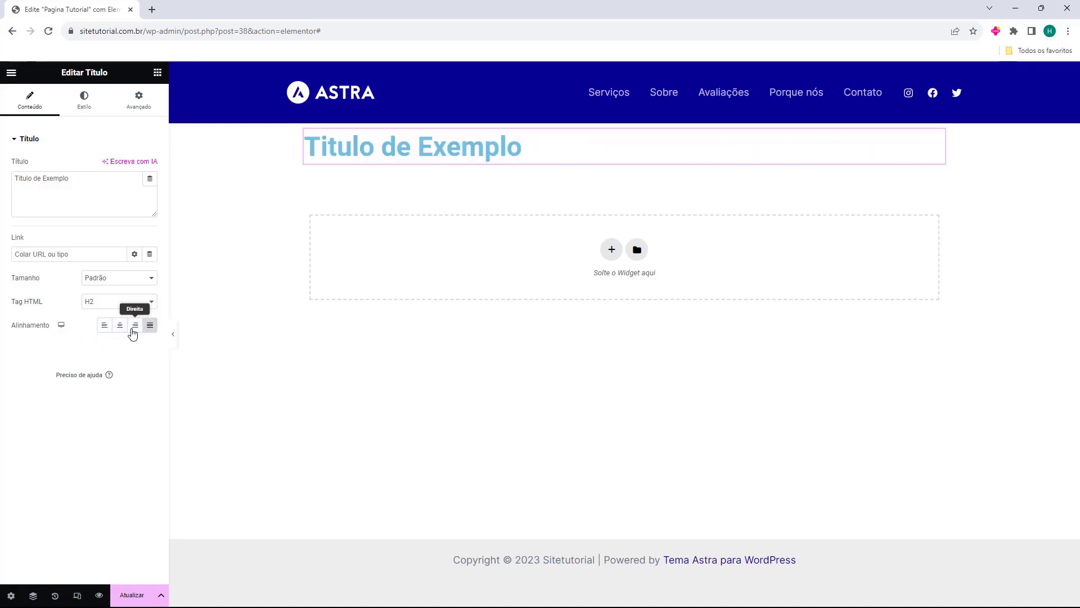
pyautogui.click(106, 327)
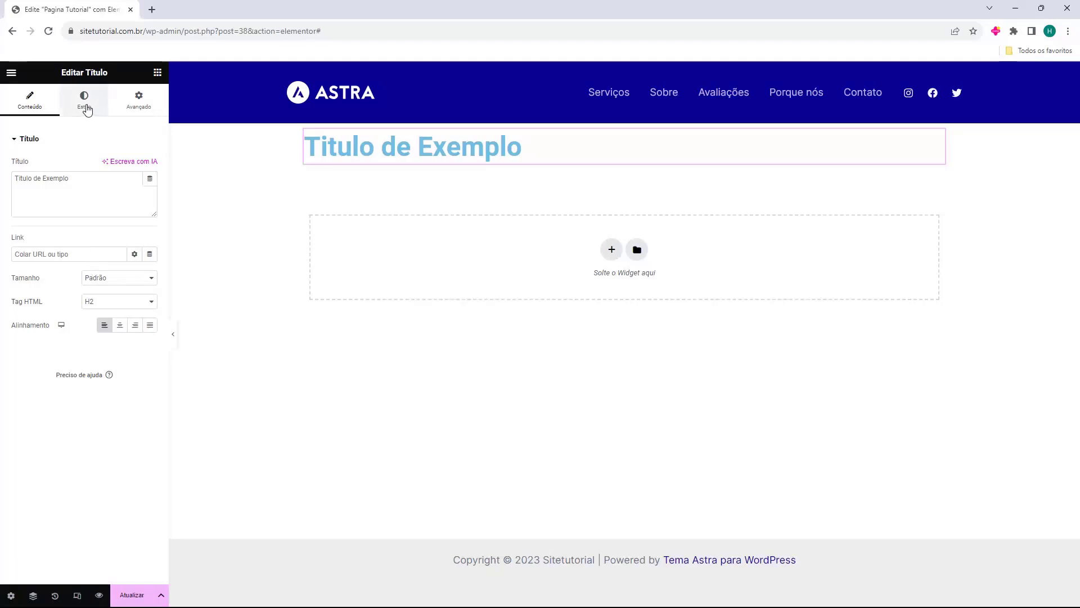
# - Try bright and dark green as the title's text colour and settle on black
pyautogui.click(84, 106)
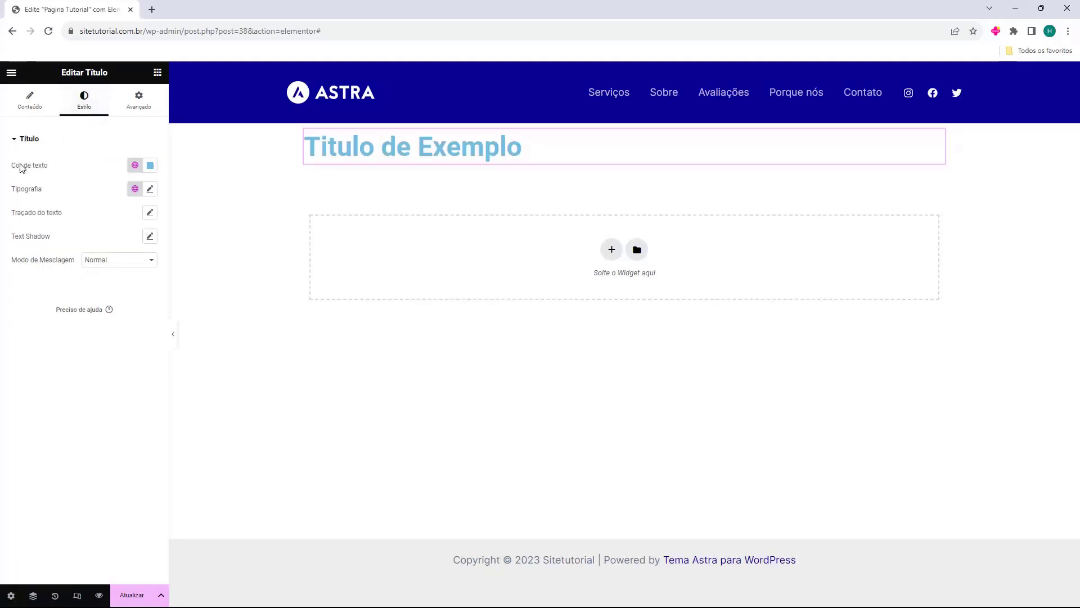
pyautogui.click(150, 165)
pyautogui.click(148, 168)
pyautogui.click(149, 168)
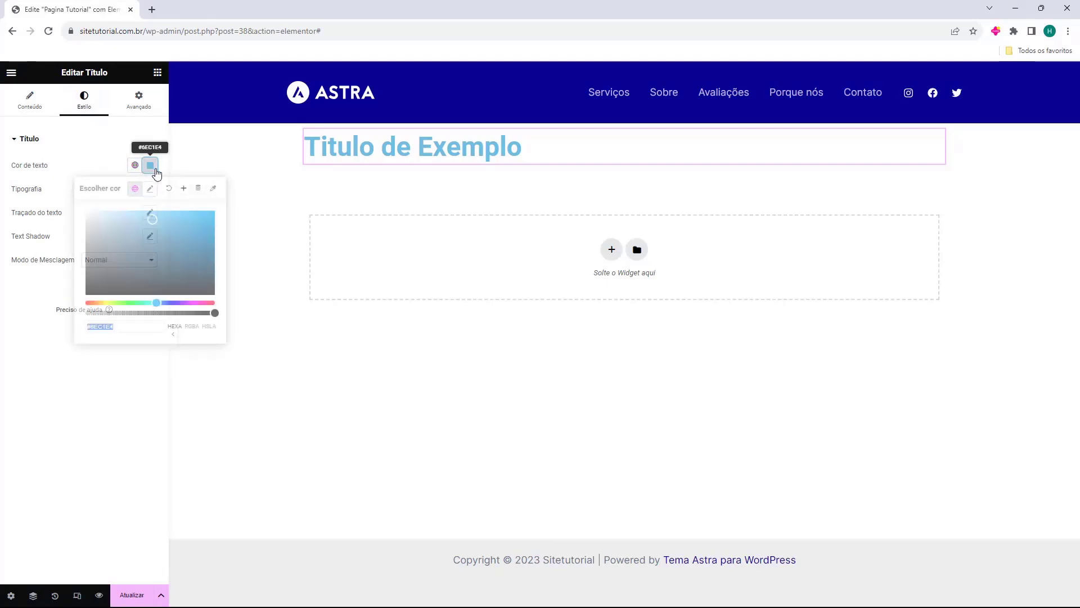
pyautogui.moveTo(149, 224); pyautogui.dragTo(111, 289)
pyautogui.click(126, 302)
pyautogui.moveTo(169, 260); pyautogui.dragTo(217, 210)
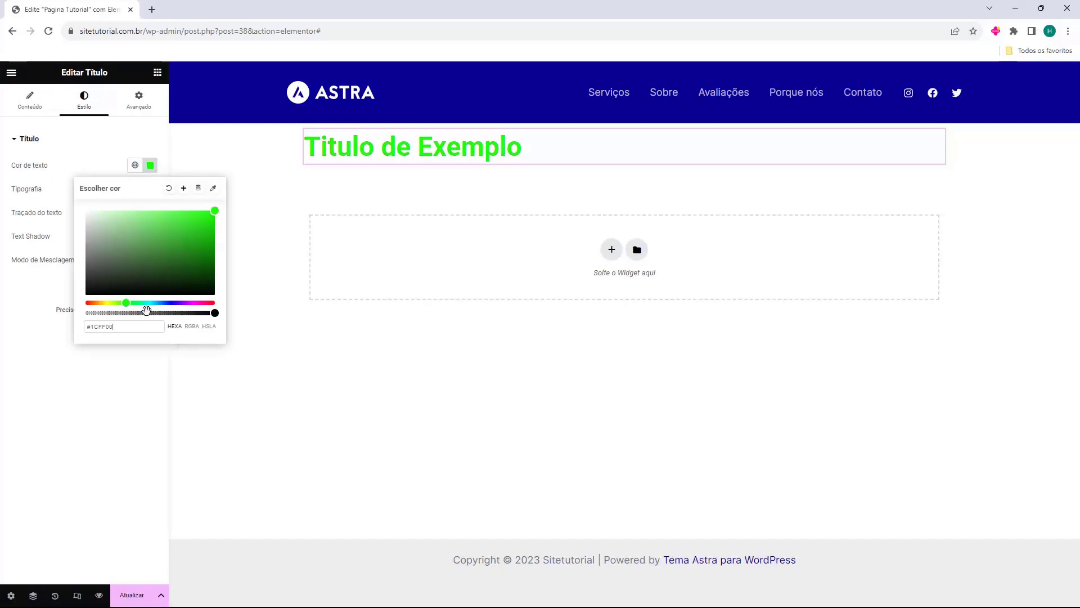
pyautogui.click(184, 265)
pyautogui.moveTo(97, 330); pyautogui.dragTo(89, 332)
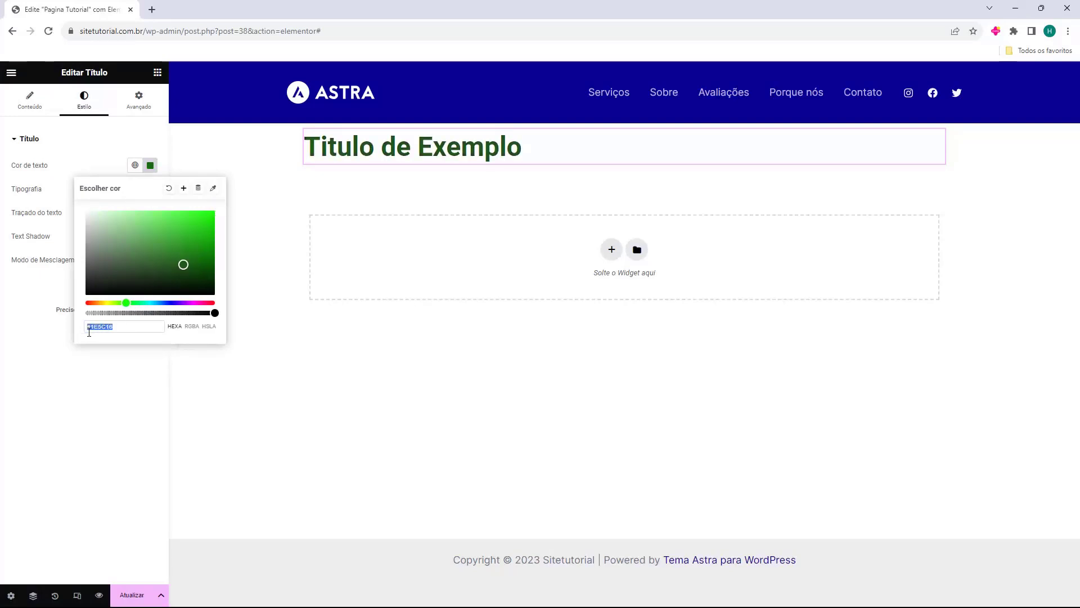
pyautogui.moveTo(123, 264); pyautogui.dragTo(81, 299)
pyautogui.click(14, 194)
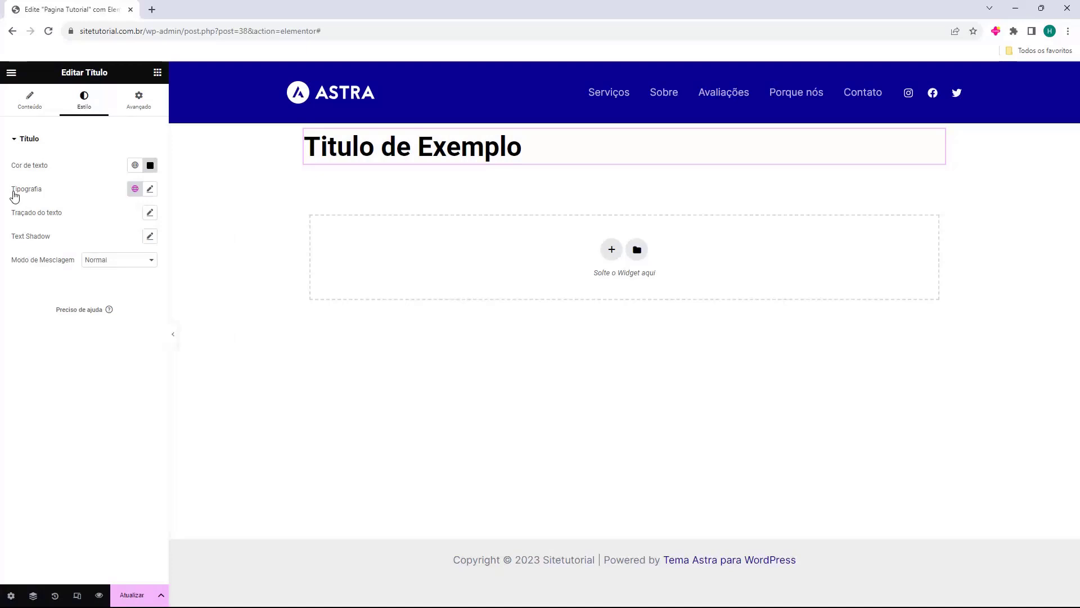
# - Try other font families, including Paytone One, in the title's custom typography and return the family to Roboto
pyautogui.click(150, 190)
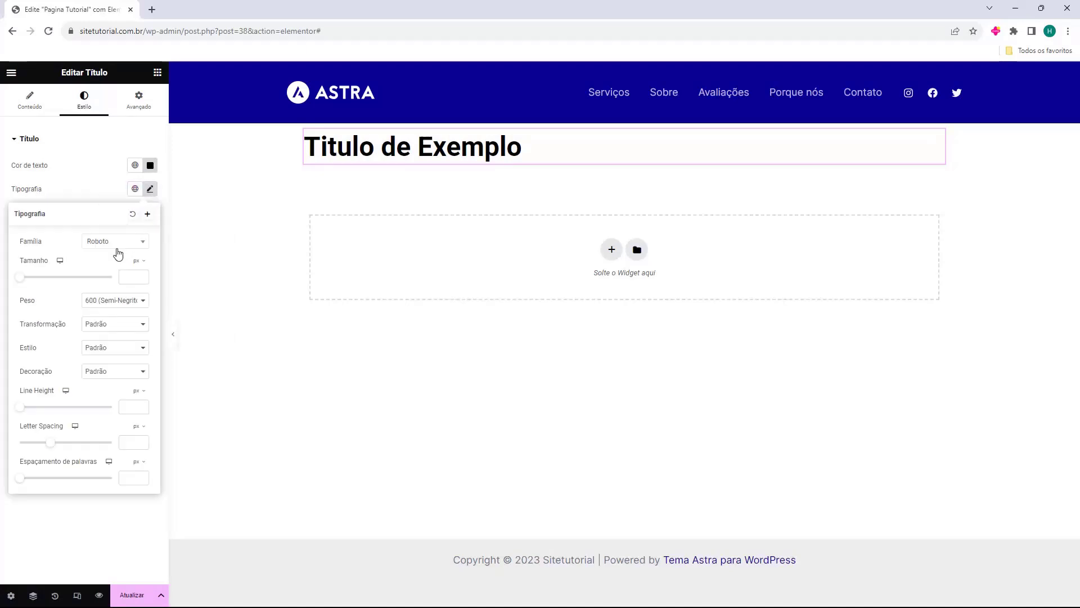
pyautogui.moveTo(22, 247); pyautogui.dragTo(50, 248)
pyautogui.click(51, 247)
pyautogui.click(99, 242)
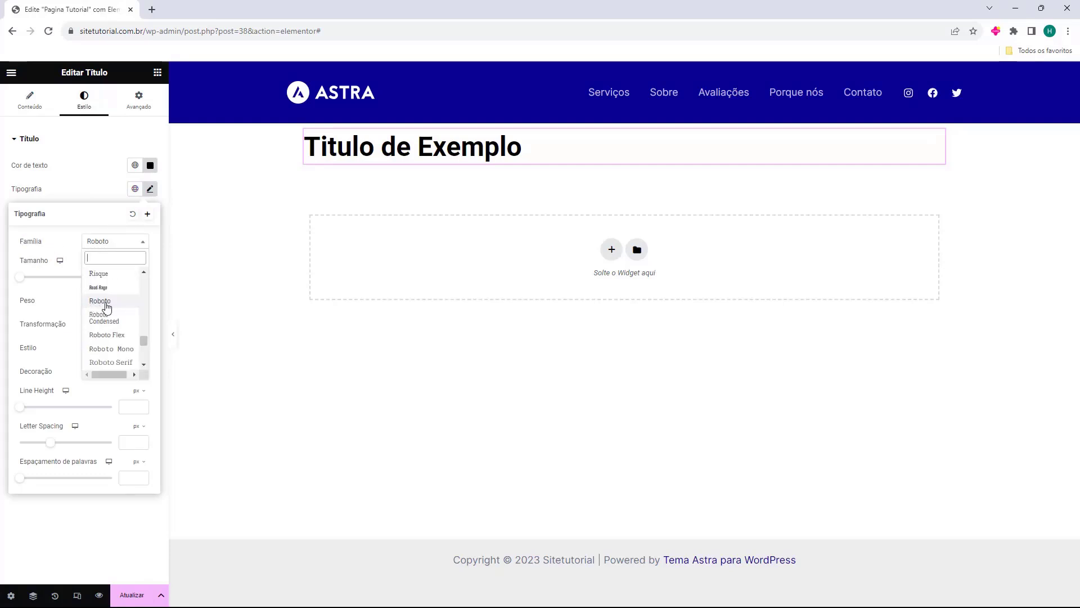
pyautogui.scroll(-5, 121, 330)
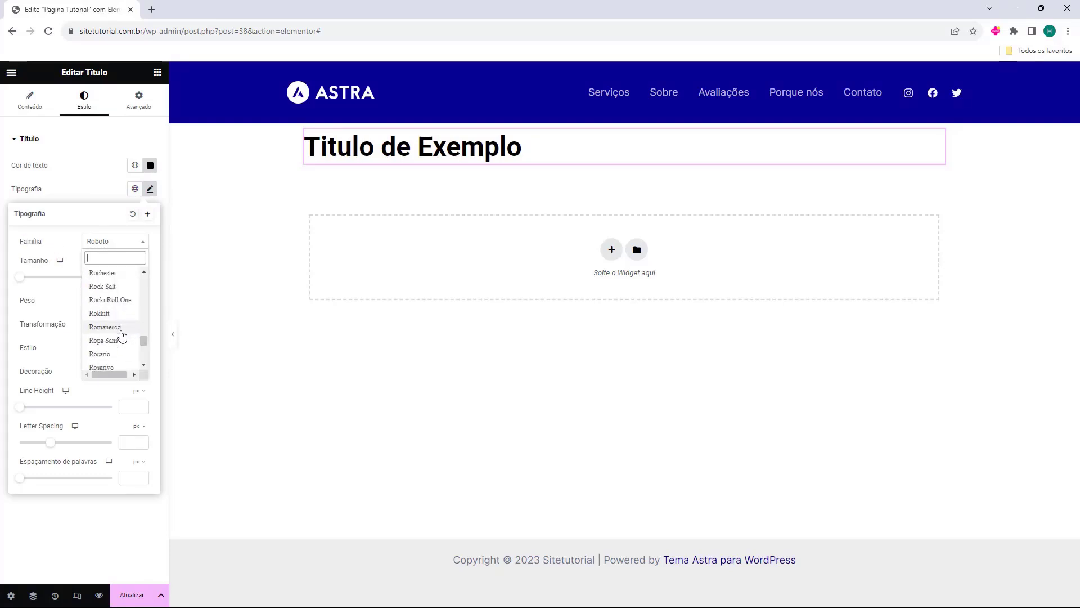
pyautogui.scroll(15, 118, 332)
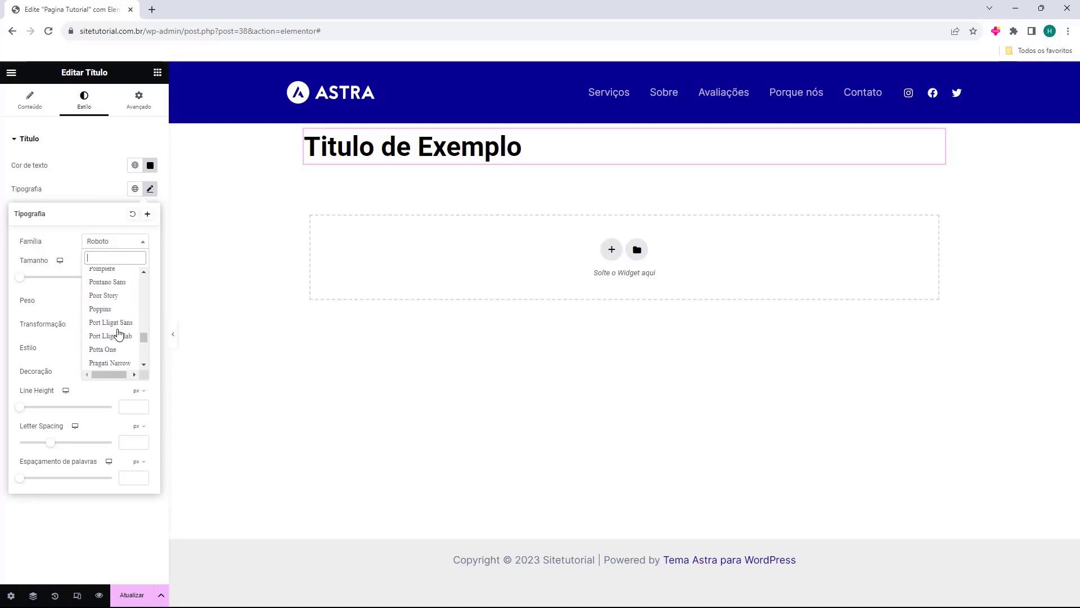
pyautogui.click(116, 335)
pyautogui.click(124, 242)
pyautogui.scroll(3, 120, 310)
pyautogui.scroll(-1, 119, 311)
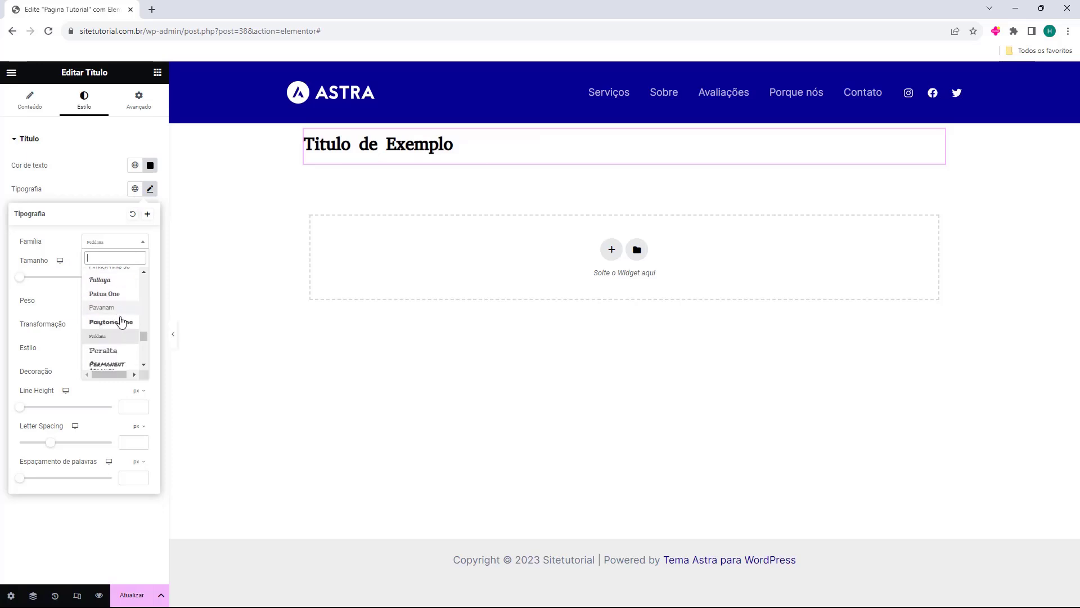
pyautogui.click(119, 319)
pyautogui.click(148, 249)
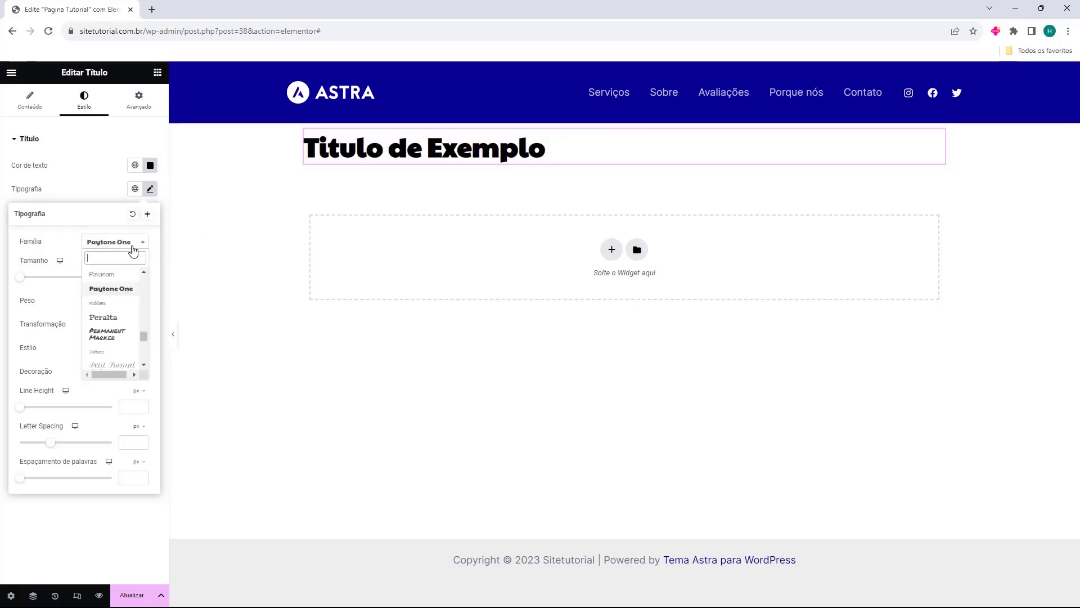
pyautogui.click(99, 311)
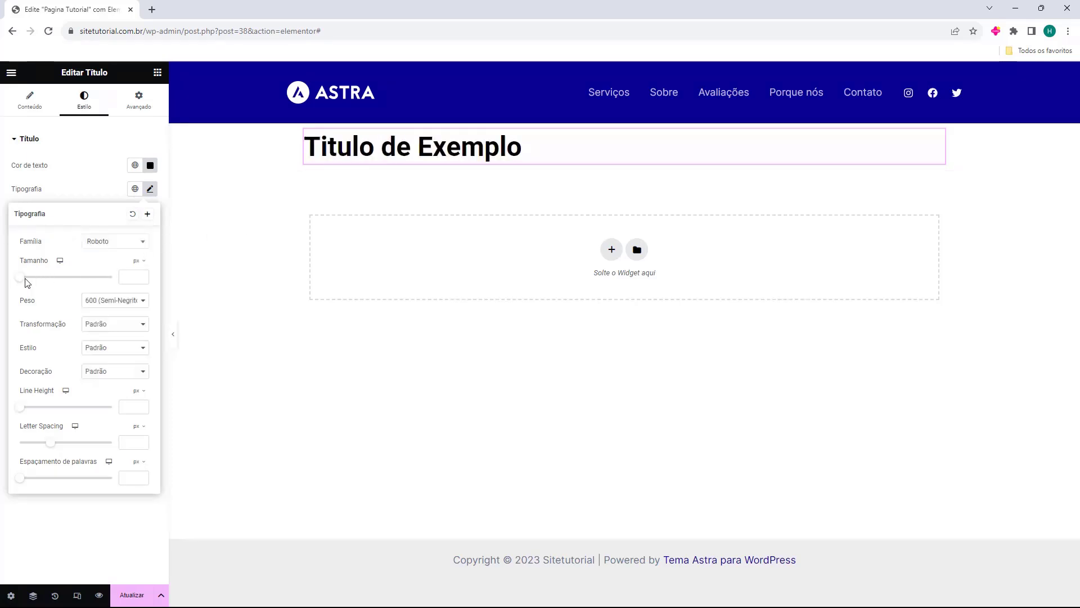
# - Set the title's font size to 37 px and try the weights 100 (Fino), 200 (Extra claro) and 300 (Claro)
pyautogui.moveTo(22, 282)
pyautogui.mouseDown()
pyautogui.moveTo(55, 279)
pyautogui.moveTo(39, 290)
pyautogui.mouseUp()
pyautogui.click(96, 302)
pyautogui.click(97, 312)
pyautogui.click(97, 303)
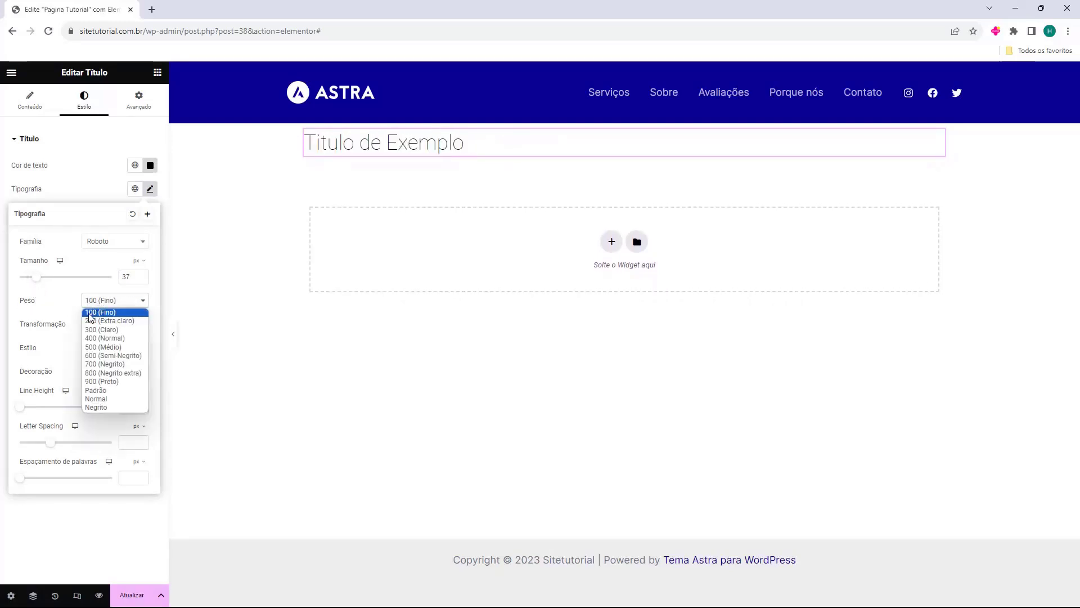
pyautogui.click(97, 320)
pyautogui.click(101, 304)
pyautogui.click(101, 330)
# - Try the title weights 500 (Médio), 900 (Preto), Padrão and Normal and settle on 600 (Semi-Negrito)
pyautogui.click(110, 308)
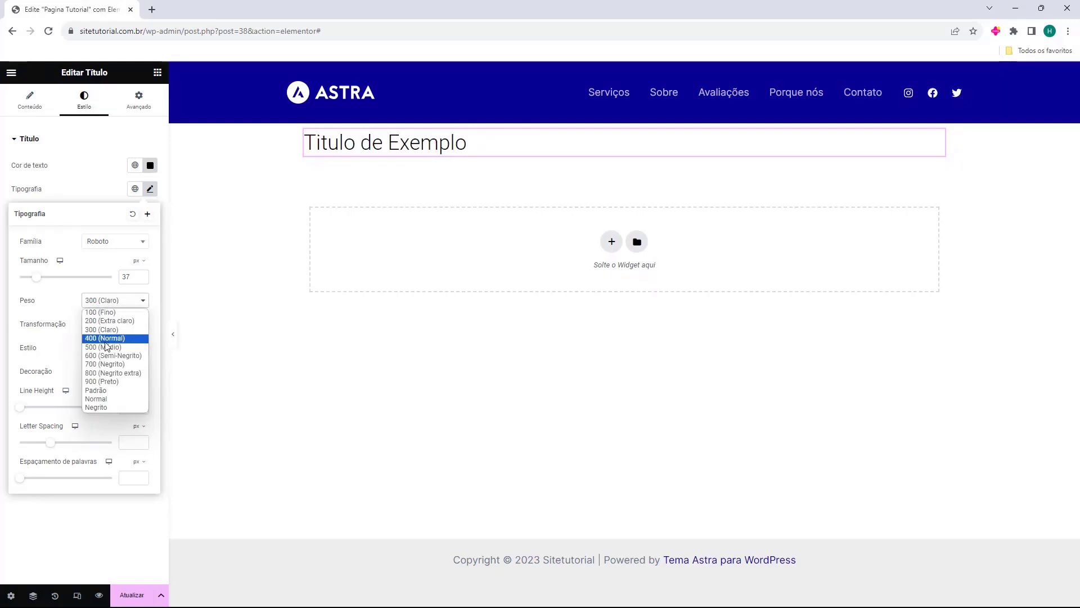
pyautogui.click(110, 349)
pyautogui.click(113, 307)
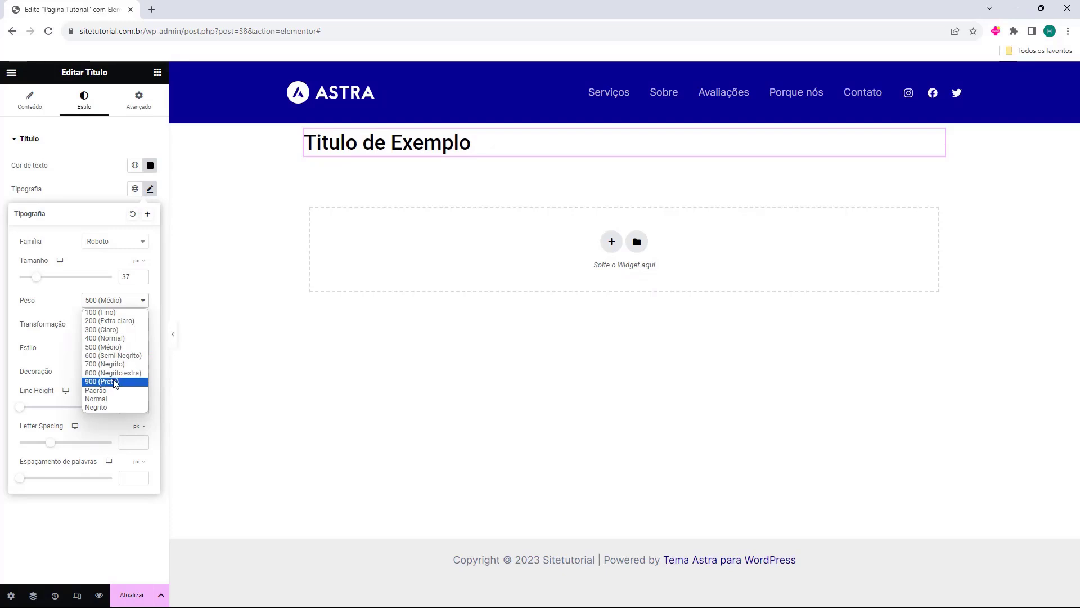
pyautogui.click(115, 381)
pyautogui.click(134, 304)
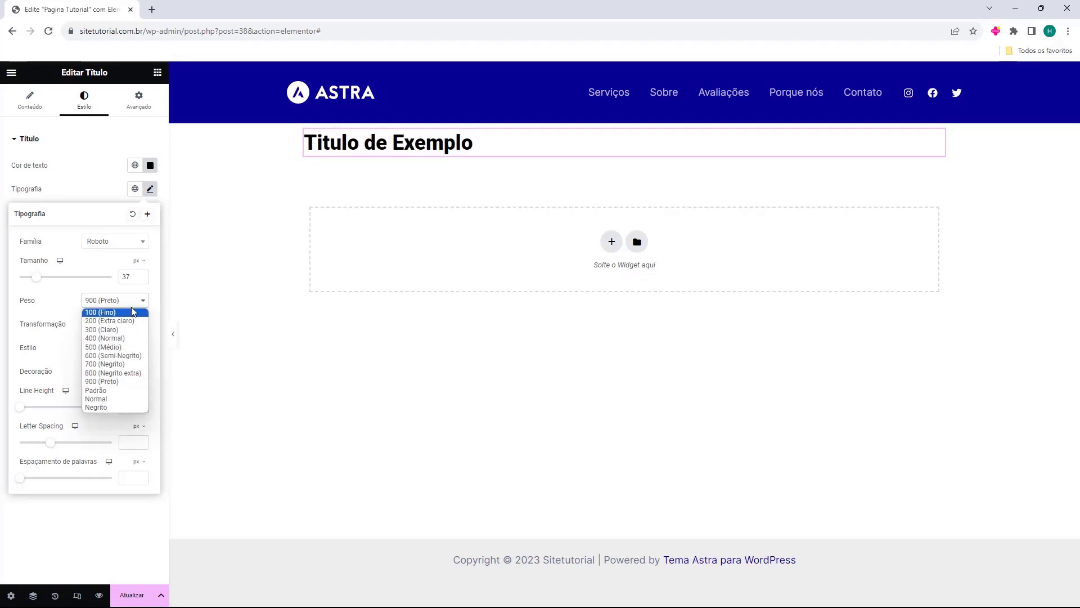
pyautogui.click(117, 394)
pyautogui.click(116, 301)
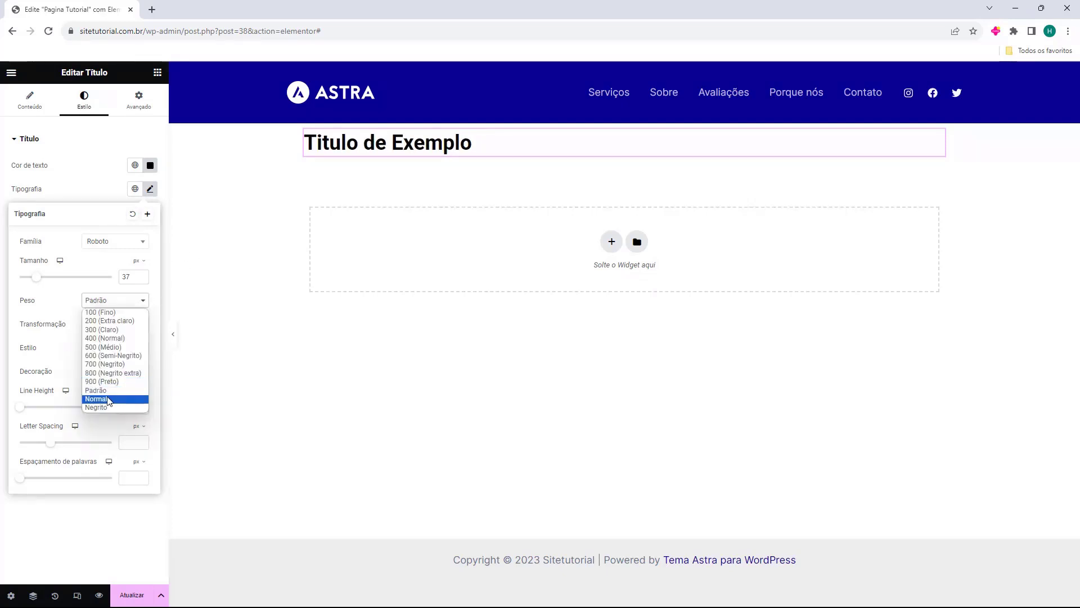
pyautogui.click(113, 398)
pyautogui.click(107, 301)
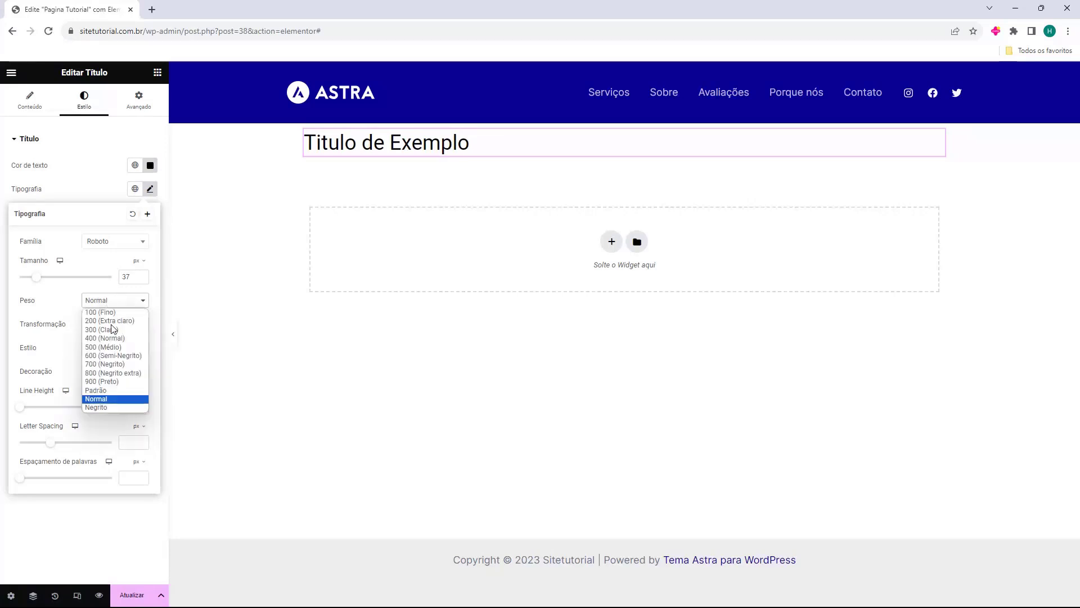
pyautogui.click(110, 406)
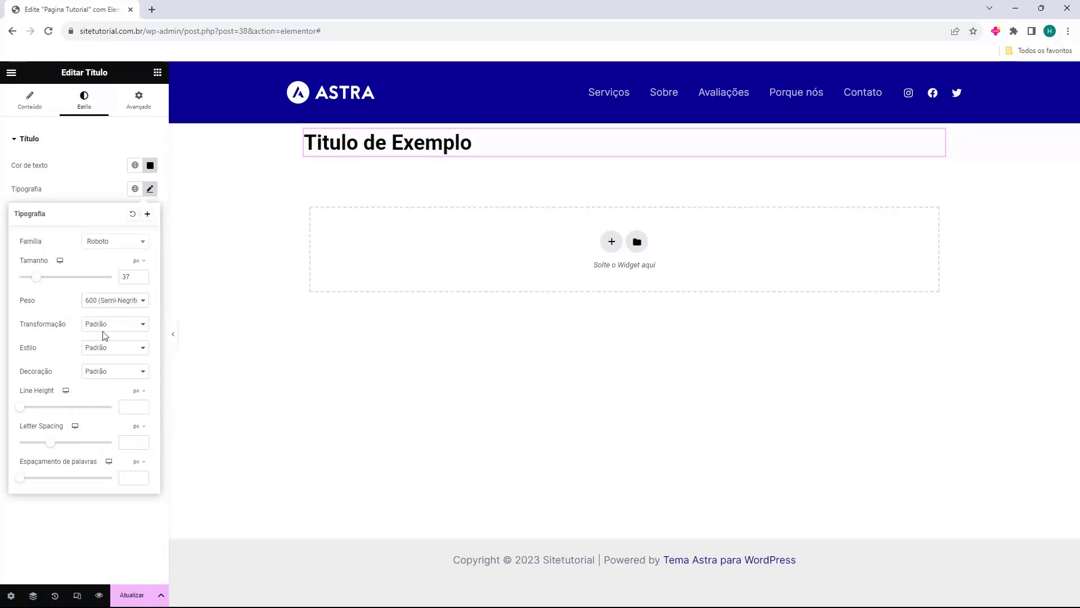
# - Try the text transformations Maiúsculas, Minúsculas, Capitalizar and Normal on the title and return it to Padrão
pyautogui.click(105, 329)
pyautogui.click(123, 344)
pyautogui.click(123, 325)
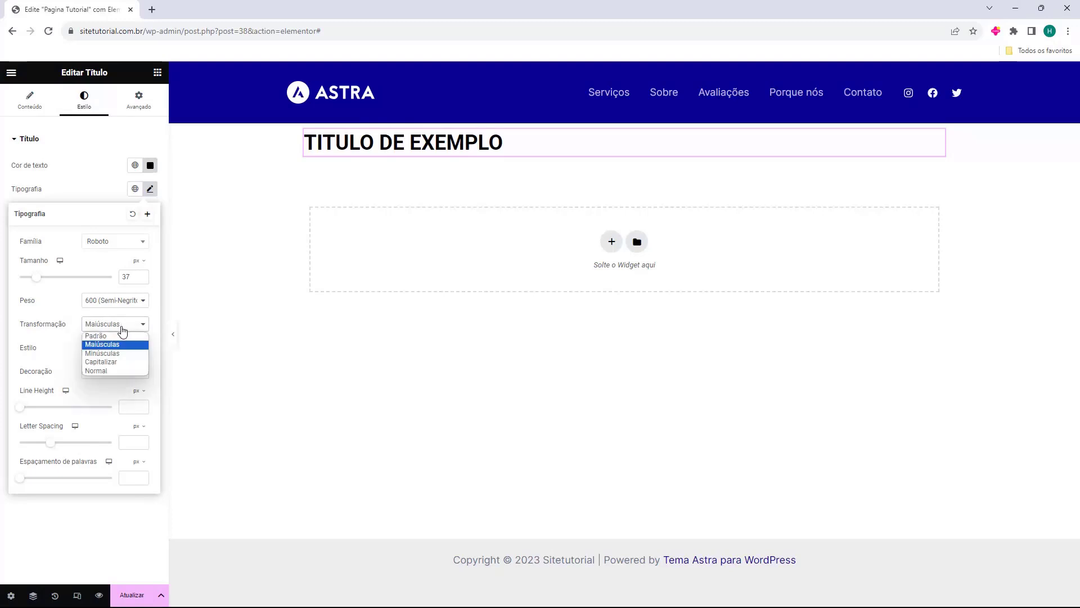
pyautogui.click(118, 353)
pyautogui.click(124, 325)
pyautogui.click(121, 362)
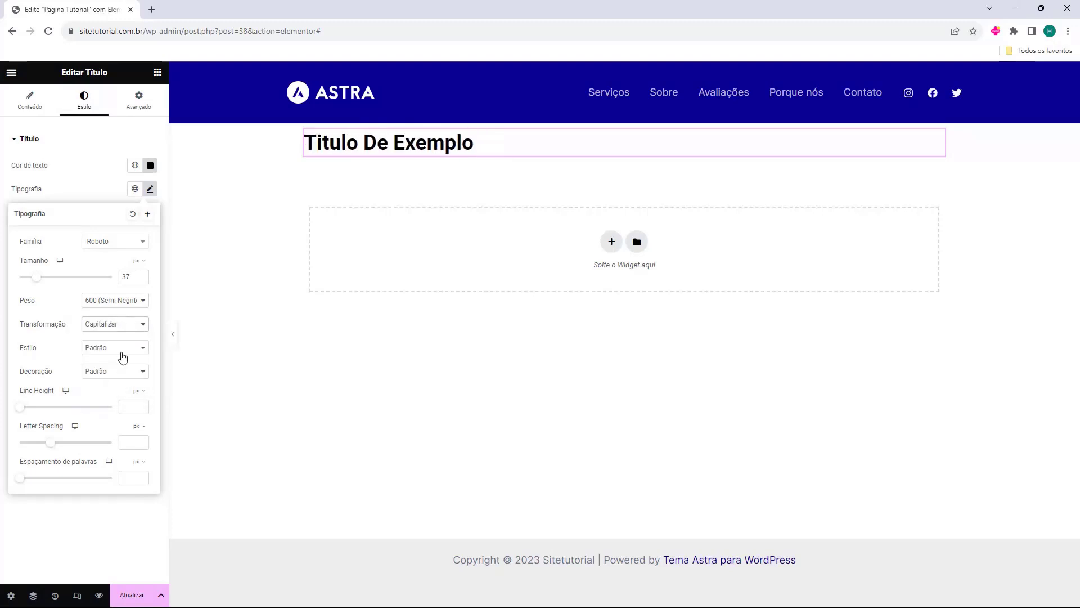
pyautogui.click(126, 329)
pyautogui.click(110, 370)
pyautogui.click(108, 325)
pyautogui.click(107, 336)
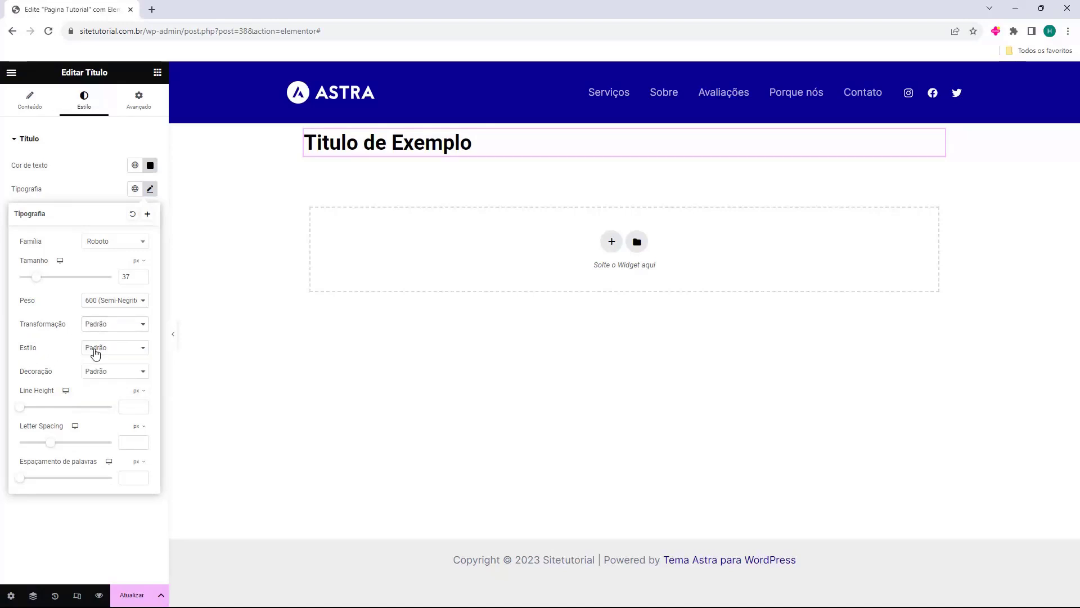
# - Try the alternative font styles, including Itálico, on the title and return the style to Padrão
pyautogui.click(84, 352)
pyautogui.click(107, 368)
pyautogui.click(109, 349)
pyautogui.click(109, 376)
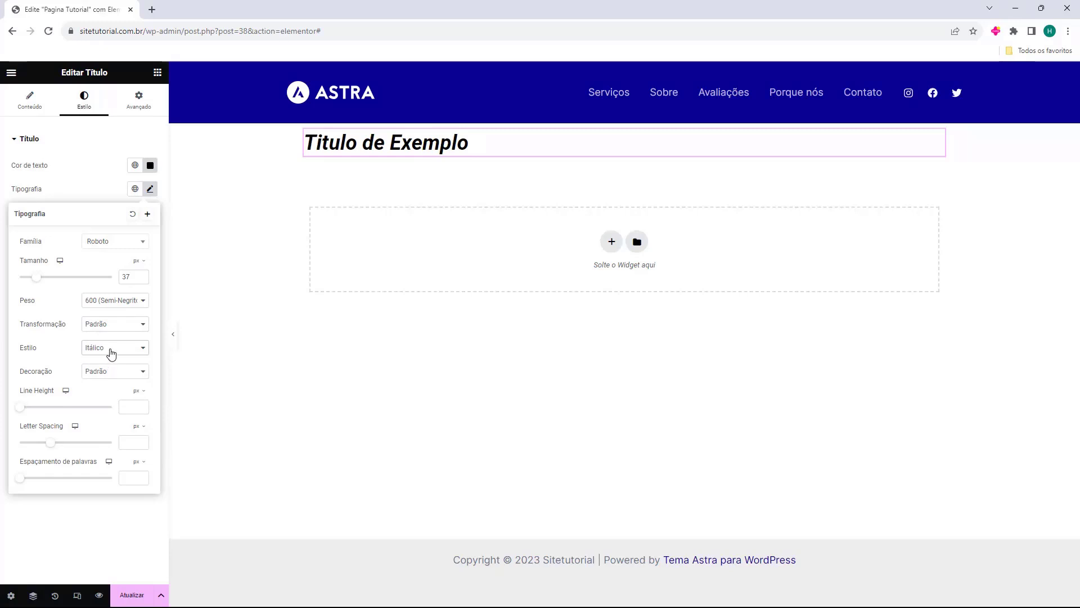
pyautogui.click(111, 350)
pyautogui.click(116, 385)
pyautogui.click(110, 348)
pyautogui.click(112, 359)
pyautogui.moveTo(44, 363); pyautogui.dragTo(43, 367)
pyautogui.click(22, 373)
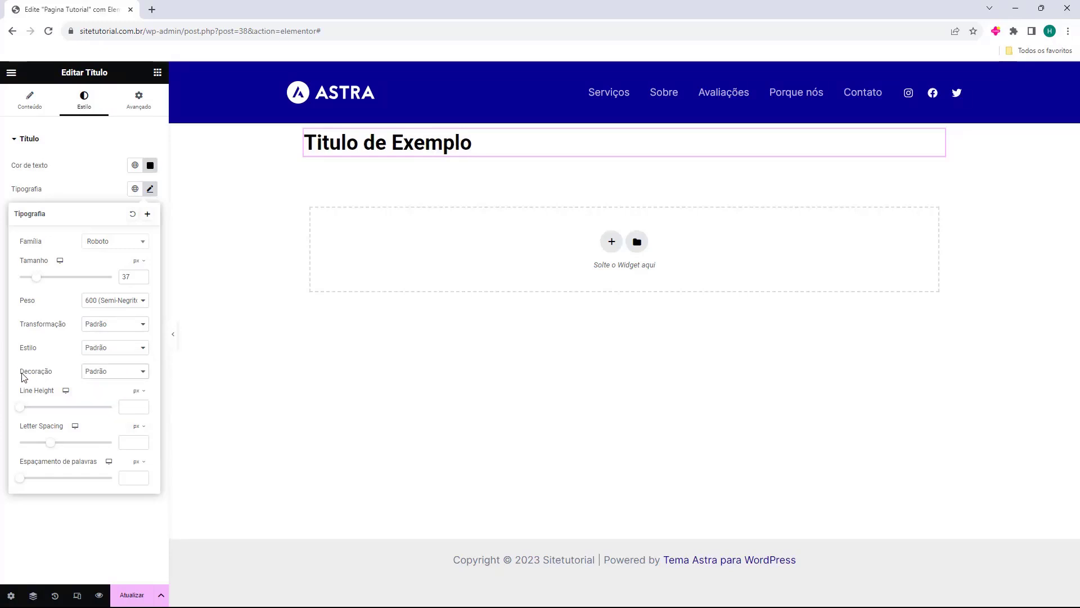
# - Try each of the text decoration options on the title and return the decoration to Padrão
pyautogui.click(93, 376)
pyautogui.click(104, 391)
pyautogui.click(111, 372)
pyautogui.click(115, 401)
pyautogui.click(117, 374)
pyautogui.click(115, 409)
pyautogui.click(115, 376)
pyautogui.click(115, 417)
pyautogui.click(113, 377)
pyautogui.click(112, 382)
# - Try line height 44 px, letter spacing 0.9 px and word spacing 46 px on the title, and reset its typography
pyautogui.click(26, 408)
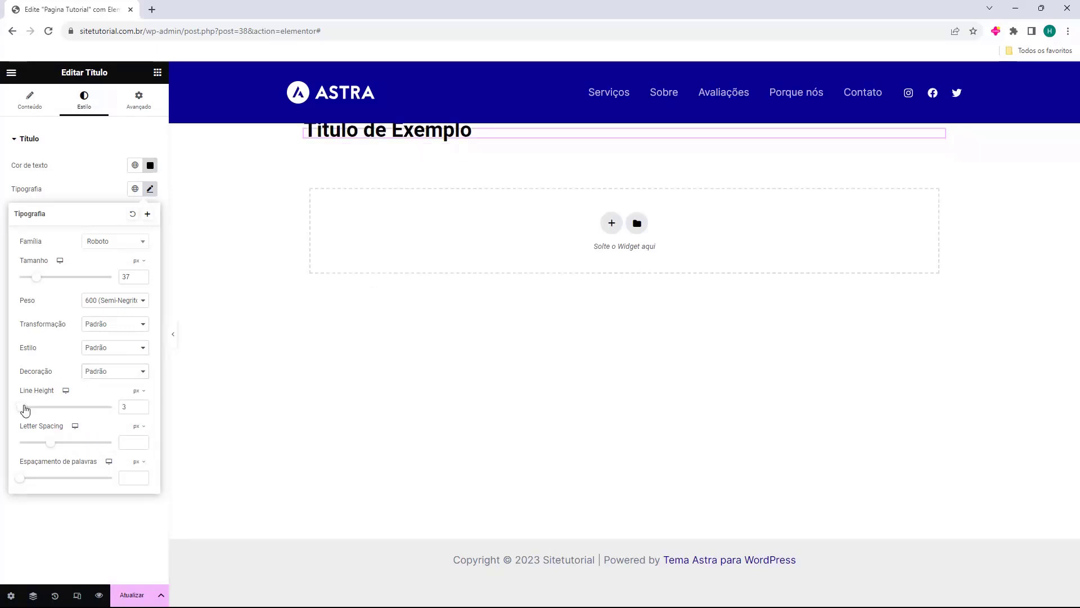
pyautogui.moveTo(27, 410); pyautogui.dragTo(55, 444)
pyautogui.moveTo(22, 480); pyautogui.dragTo(65, 487)
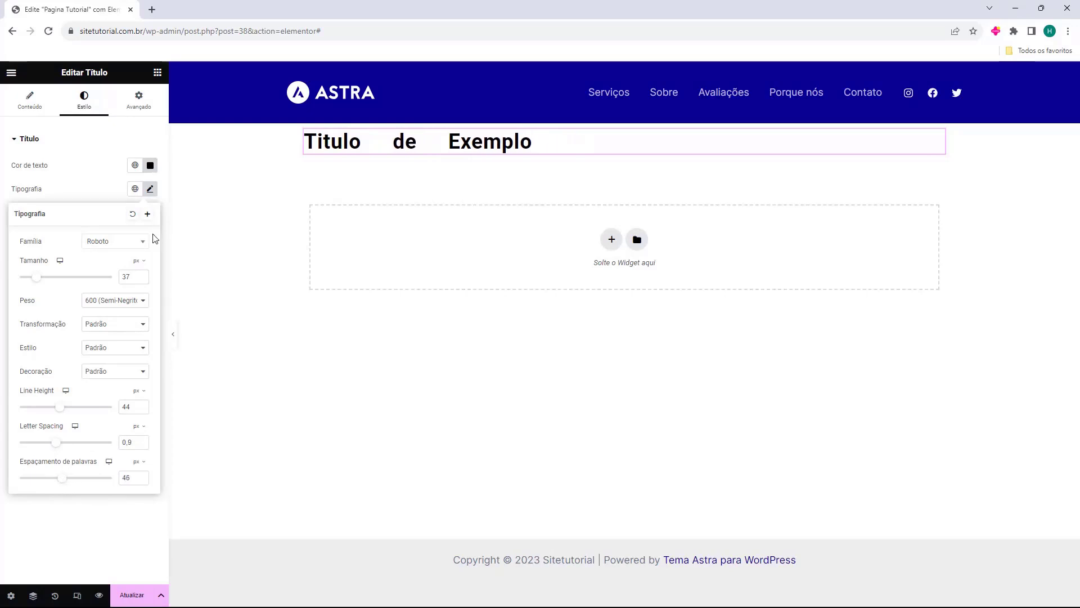
pyautogui.click(132, 215)
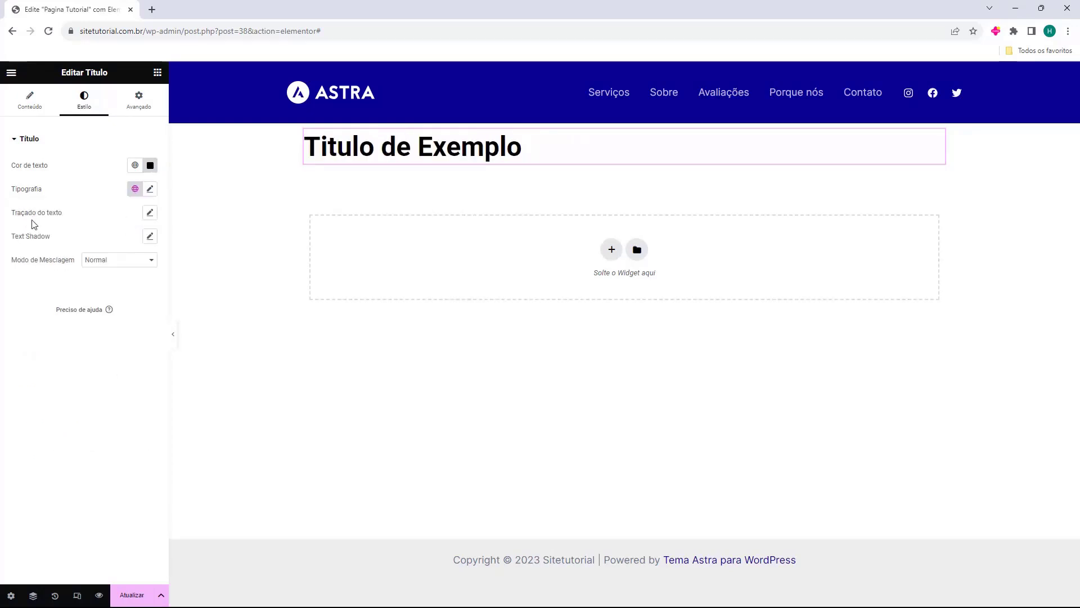
# - Try a 2 px text stroke on the title and reset the stroke
pyautogui.click(150, 214)
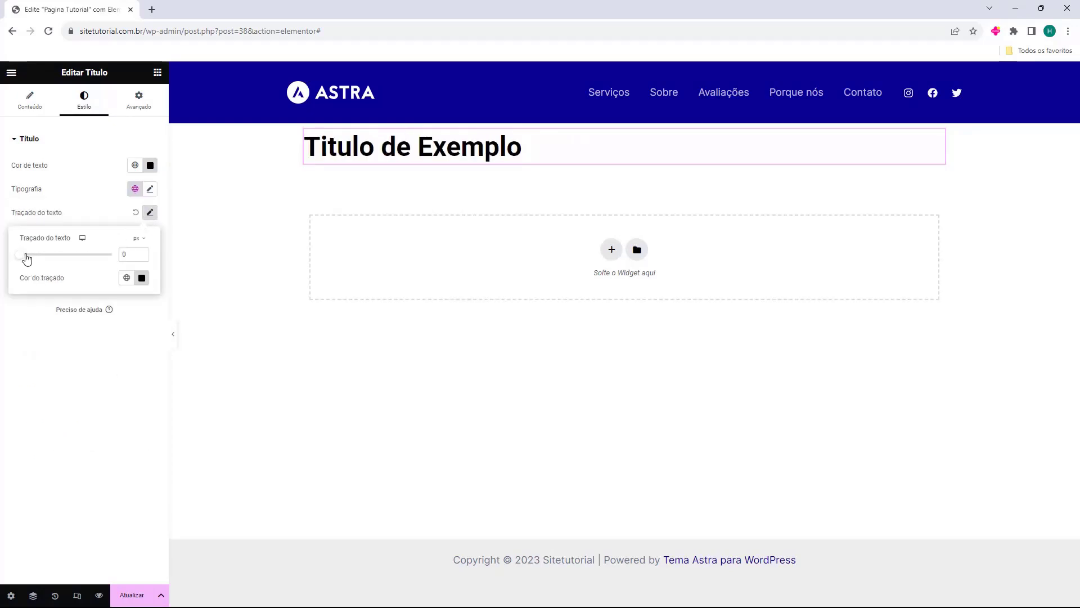
pyautogui.moveTo(29, 258)
pyautogui.mouseDown()
pyautogui.moveTo(73, 257)
pyautogui.moveTo(44, 266)
pyautogui.mouseUp()
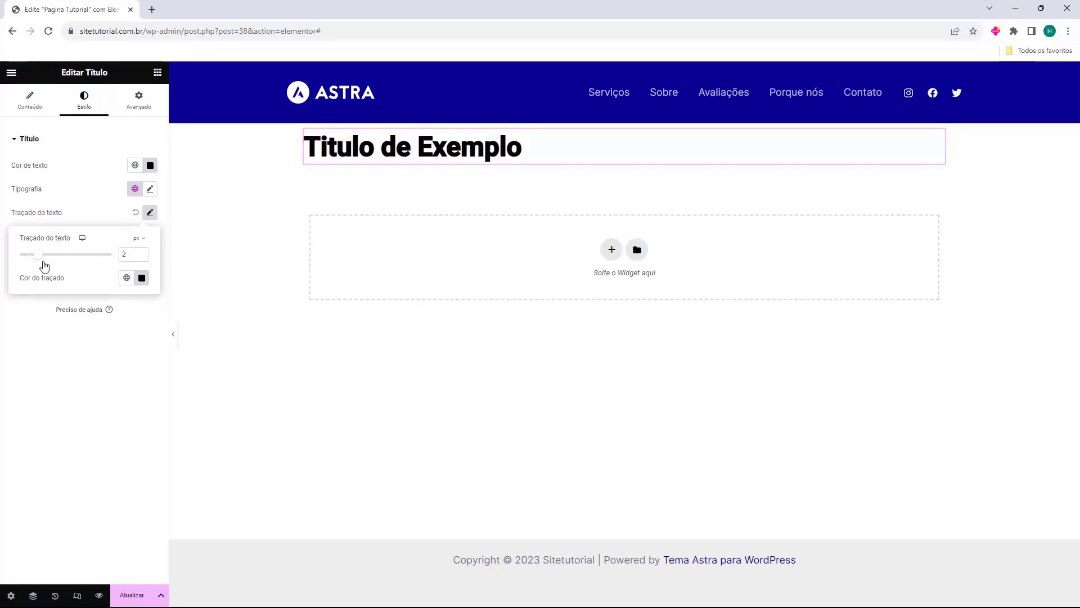
pyautogui.click(135, 212)
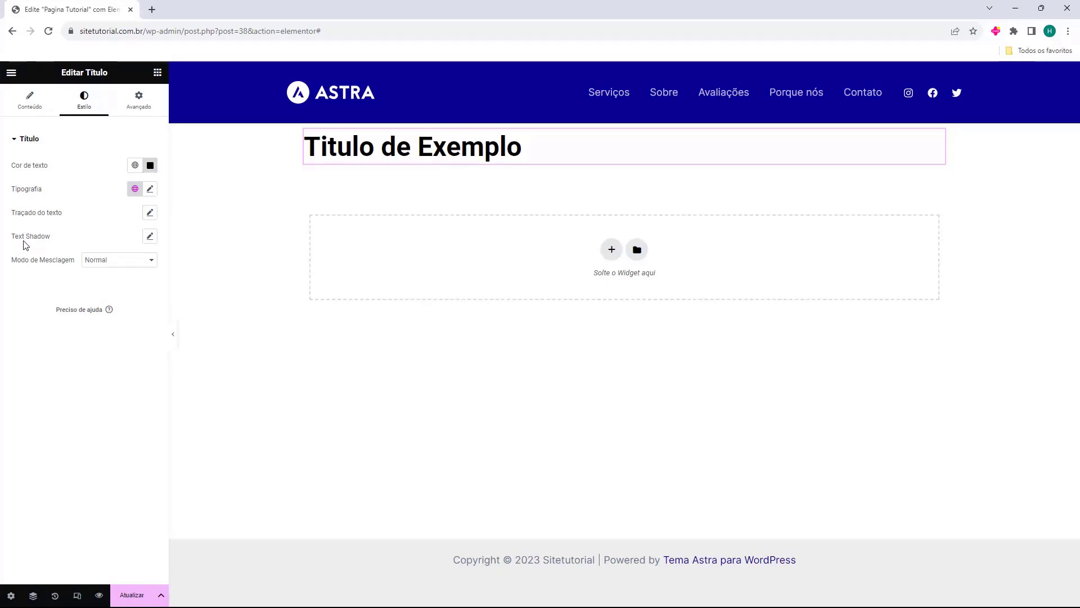
# - Give the title a text shadow with blur 7, horizontal offset 0 and vertical offset 0
pyautogui.click(150, 236)
pyautogui.moveTo(26, 297); pyautogui.dragTo(101, 351)
pyautogui.moveTo(38, 300)
pyautogui.mouseDown()
pyautogui.moveTo(10, 301)
pyautogui.moveTo(29, 302)
pyautogui.mouseUp()
pyautogui.moveTo(83, 327); pyautogui.dragTo(68, 353)
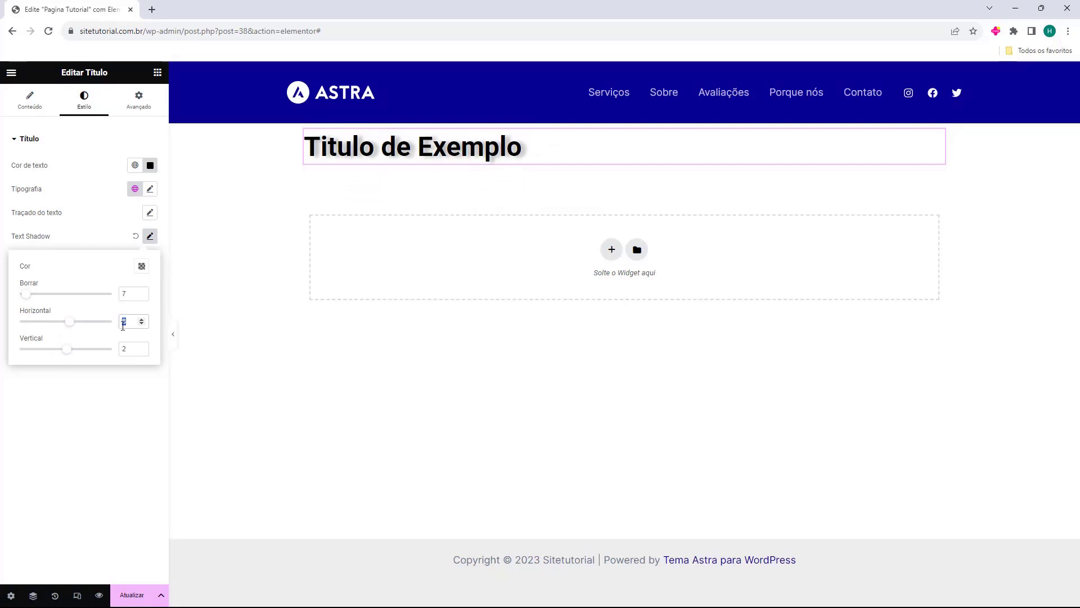
pyautogui.write('0')
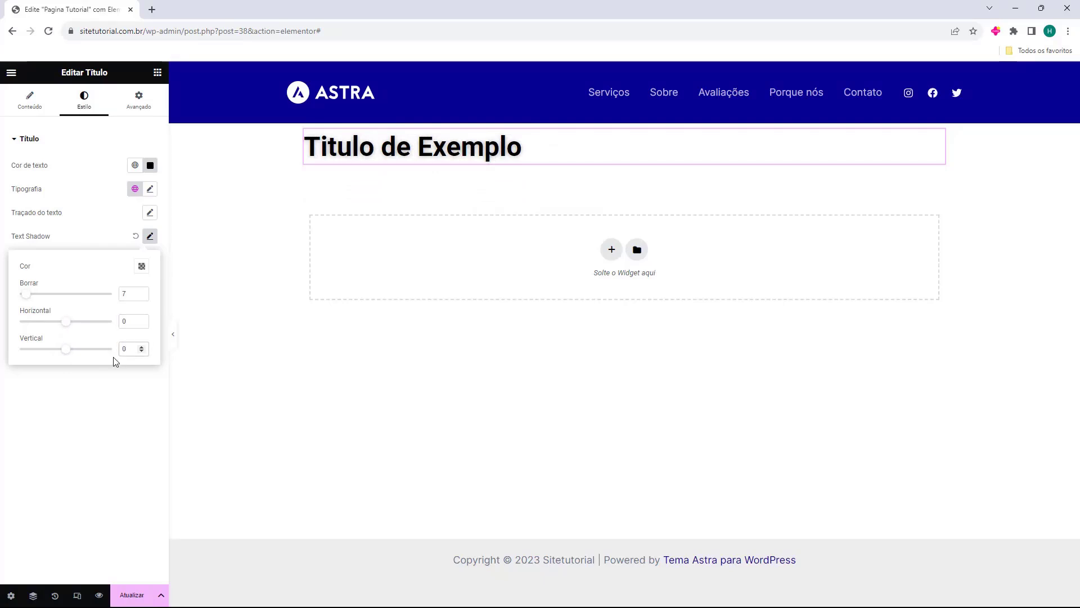
# - Set the title's text shadow colour to a translucent red with an opacity of about 0.22 and close the shadow settings
pyautogui.click(141, 269)
pyautogui.moveTo(116, 325); pyautogui.dragTo(202, 329)
pyautogui.moveTo(116, 414)
pyautogui.mouseDown()
pyautogui.moveTo(216, 425)
pyautogui.moveTo(70, 426)
pyautogui.moveTo(302, 431)
pyautogui.moveTo(106, 416)
pyautogui.mouseUp()
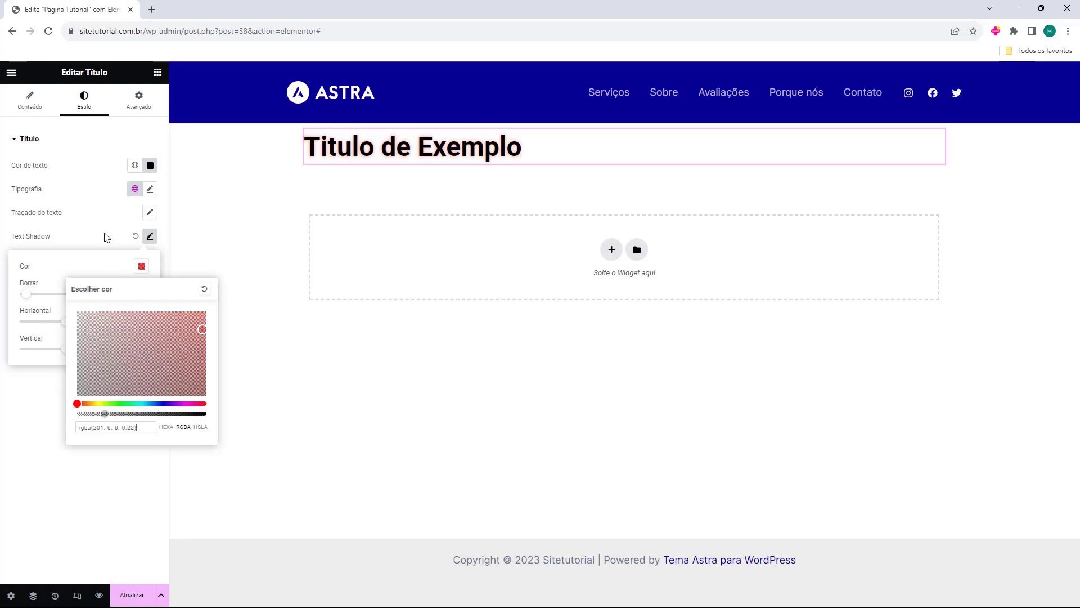
pyautogui.click(148, 236)
# - Look over the title's advanced layout settings and return to its content settings
pyautogui.click(124, 106)
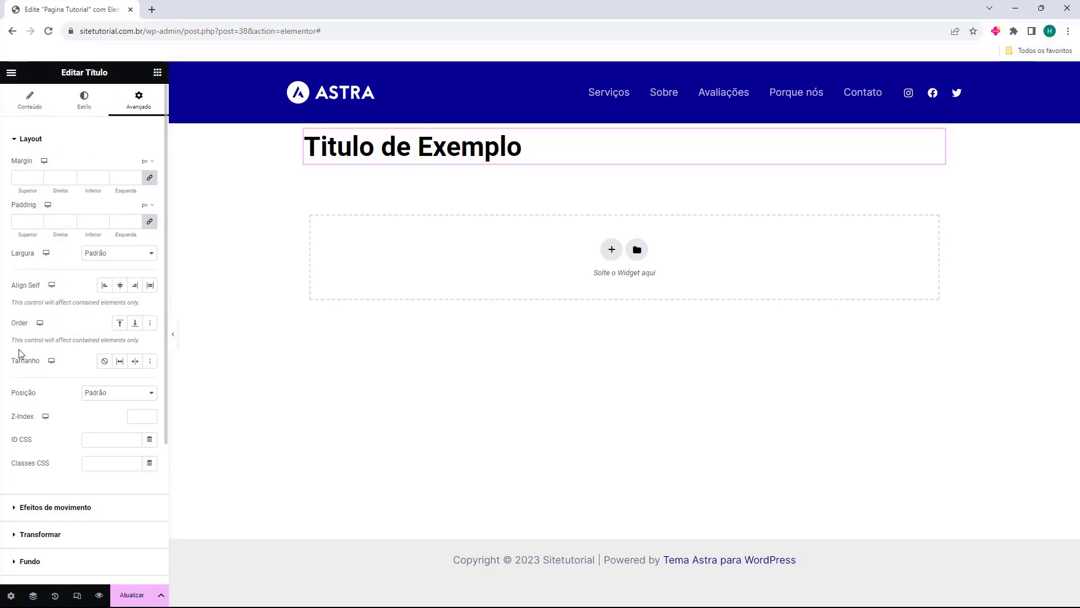
pyautogui.click(486, 166)
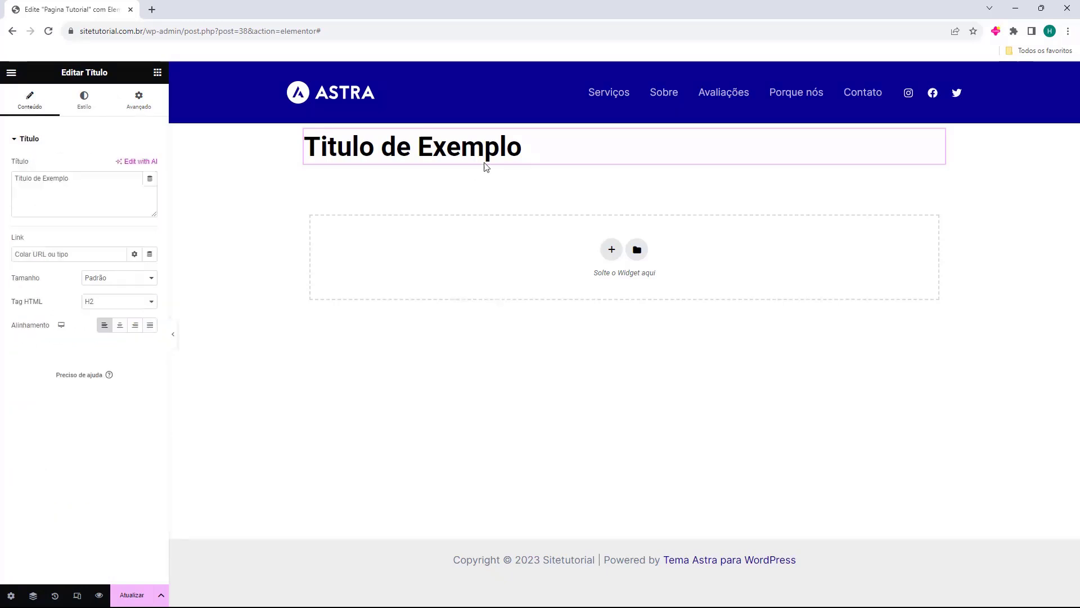
# - Add a text editor widget directly below the title in the container
pyautogui.click(158, 73)
pyautogui.moveTo(45, 329); pyautogui.dragTo(400, 162)
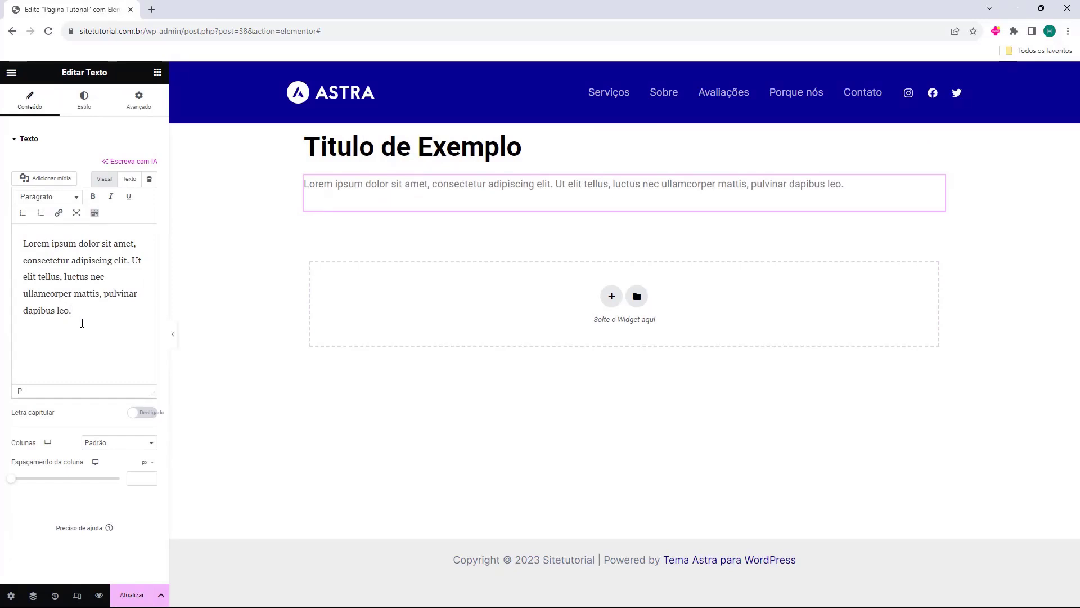
pyautogui.click(51, 198)
pyautogui.click(51, 198)
# - Copy the end of the sample paragraph, from "lit tellus" to "dapibus leo.", and paste it twice as separate paragraphs below
pyautogui.moveTo(71, 310); pyautogui.dragTo(94, 316)
pyautogui.press('Return')
pyautogui.press('Return')
pyautogui.moveTo(27, 276); pyautogui.dragTo(41, 330)
pyautogui.hotkey('ctrl', 'c')
pyautogui.click(58, 345)
pyautogui.hotkey('ctrl', 'v')
pyautogui.press('Return')
pyautogui.press('Return')
pyautogui.hotkey('ctrl', 'v')
# - Undo the pasted paragraphs in the text widget
pyautogui.hotkey('ctrl', 'a')
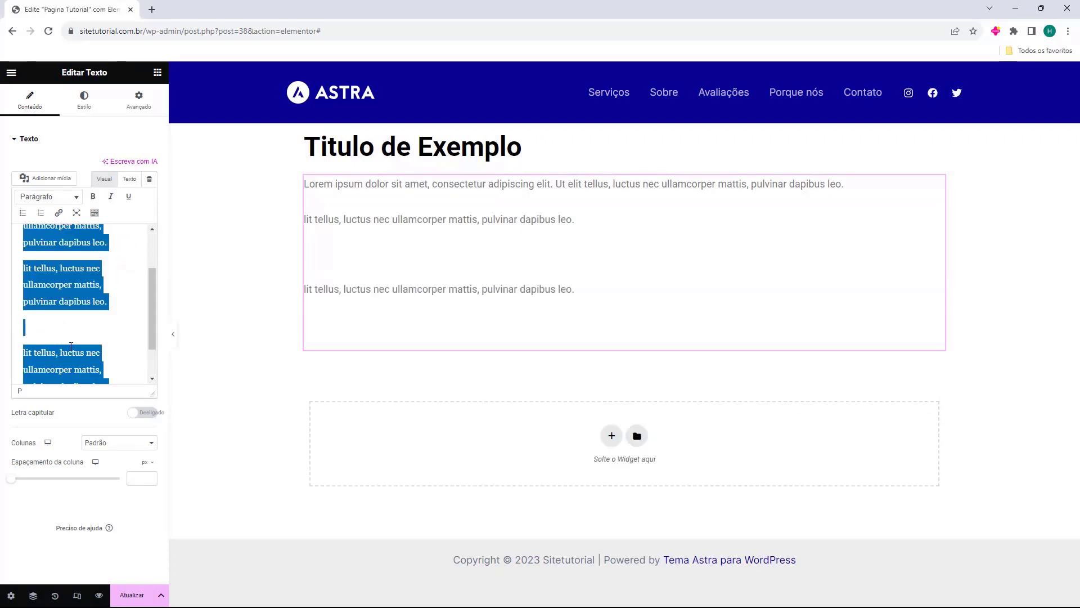
pyautogui.click(91, 339)
pyautogui.hotkey('ctrl', 'z')
pyautogui.hotkey('ctrl', 'z')
pyautogui.hotkey('ctrl', 'z')
pyautogui.hotkey('ctrl', 'z')
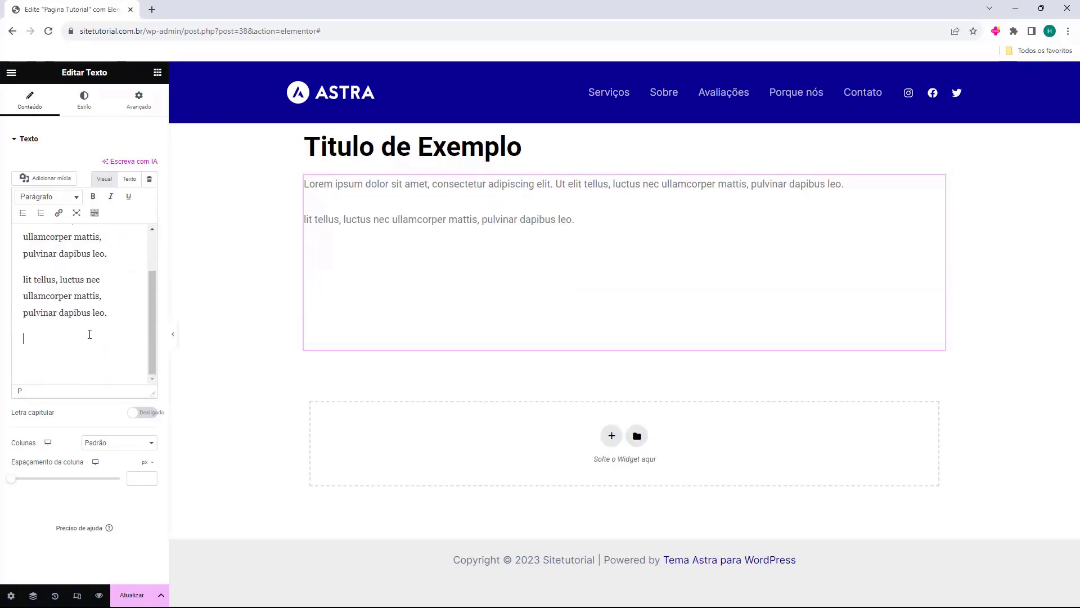
# - View the text widget's content as HTML code and return to the visual editor
pyautogui.click(129, 183)
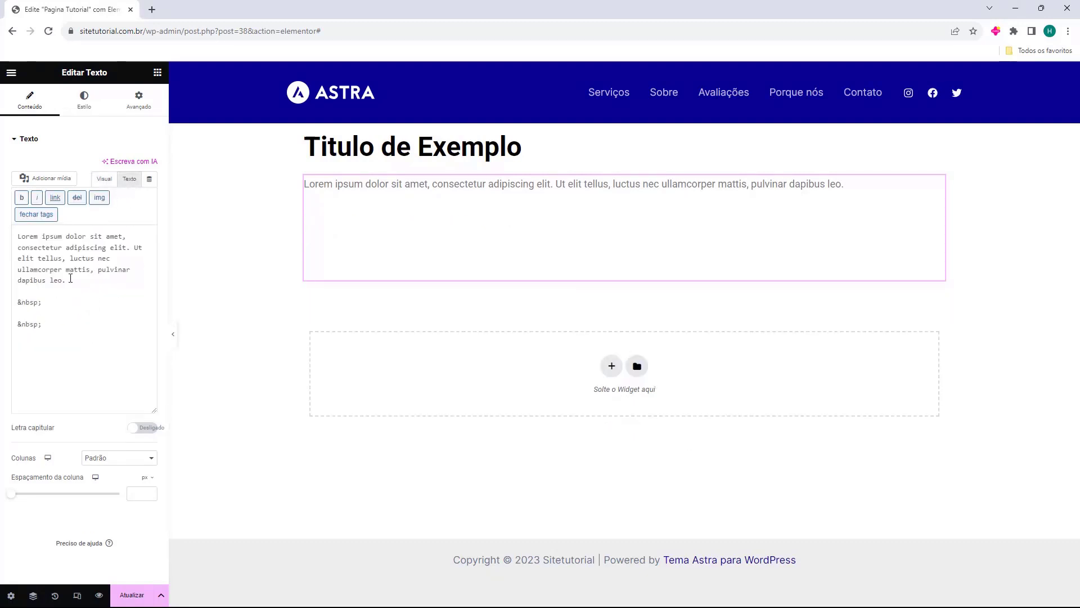
pyautogui.click(105, 179)
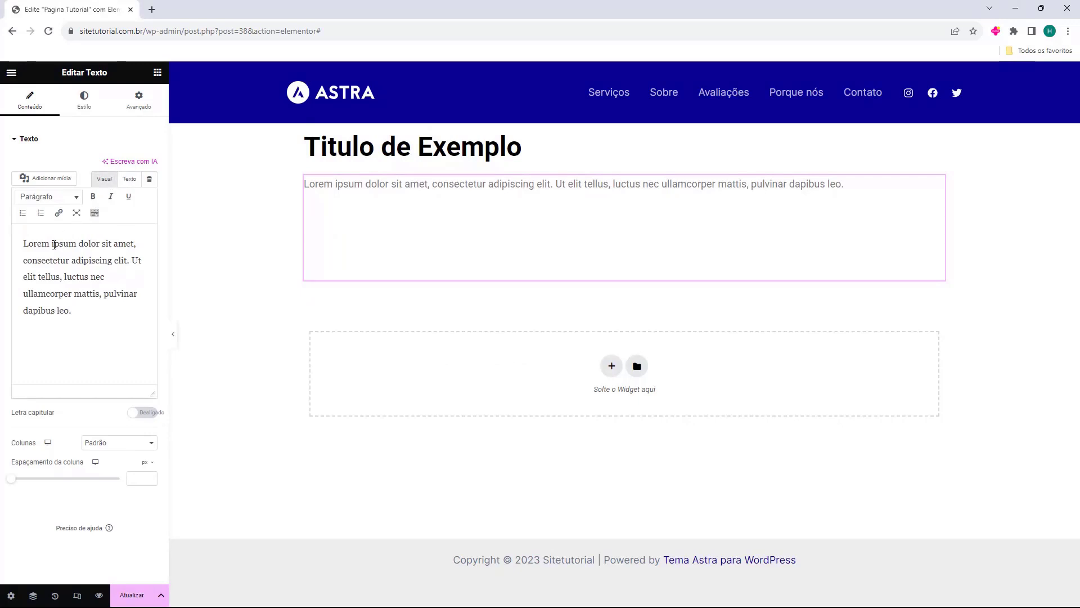
# - Format the start of the text widget's paragraph: "Lorem ipsum" in bold, "dolor" in italic and "sit" underlined
pyautogui.moveTo(25, 244); pyautogui.dragTo(111, 244)
pyautogui.click(94, 197)
pyautogui.click(111, 197)
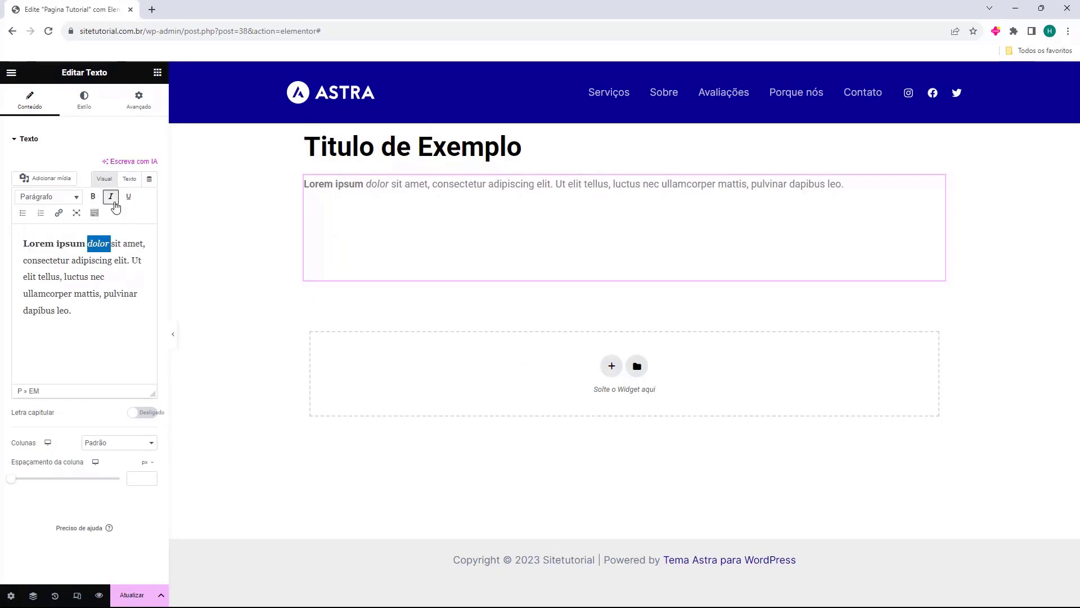
pyautogui.doubleClick(116, 243)
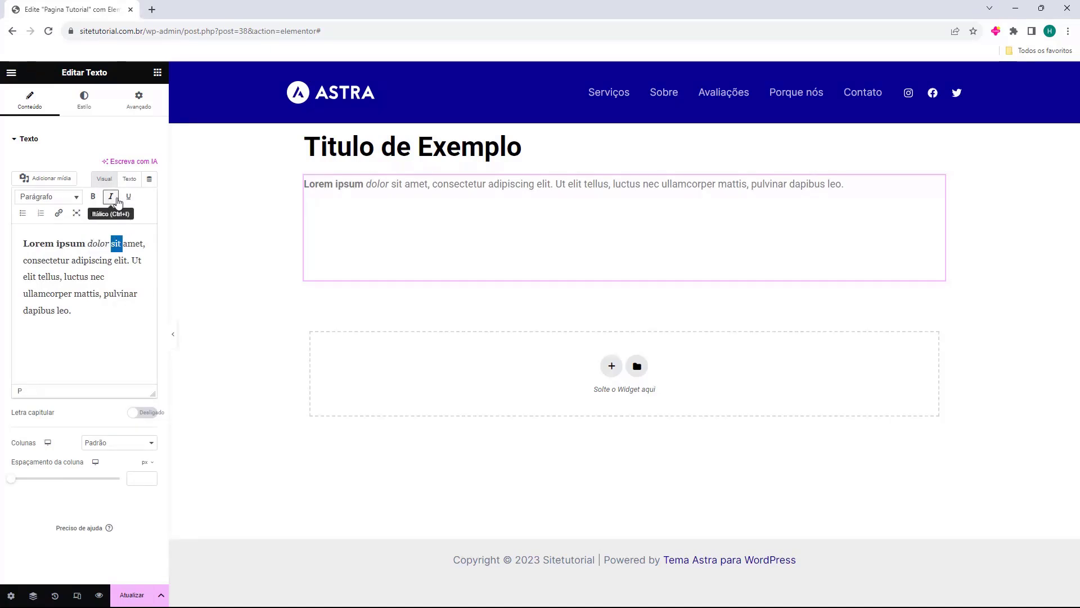
pyautogui.click(128, 198)
pyautogui.click(112, 244)
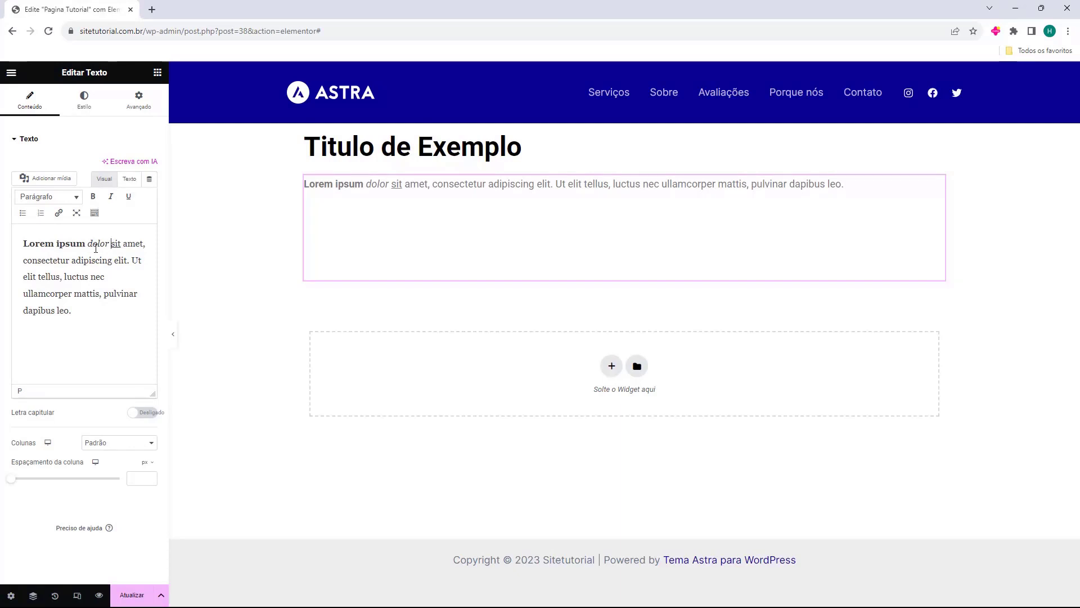
# - Replace the text widget's whole content with the copied longer Lorem ipsum paragraph
pyautogui.doubleClick(64, 260)
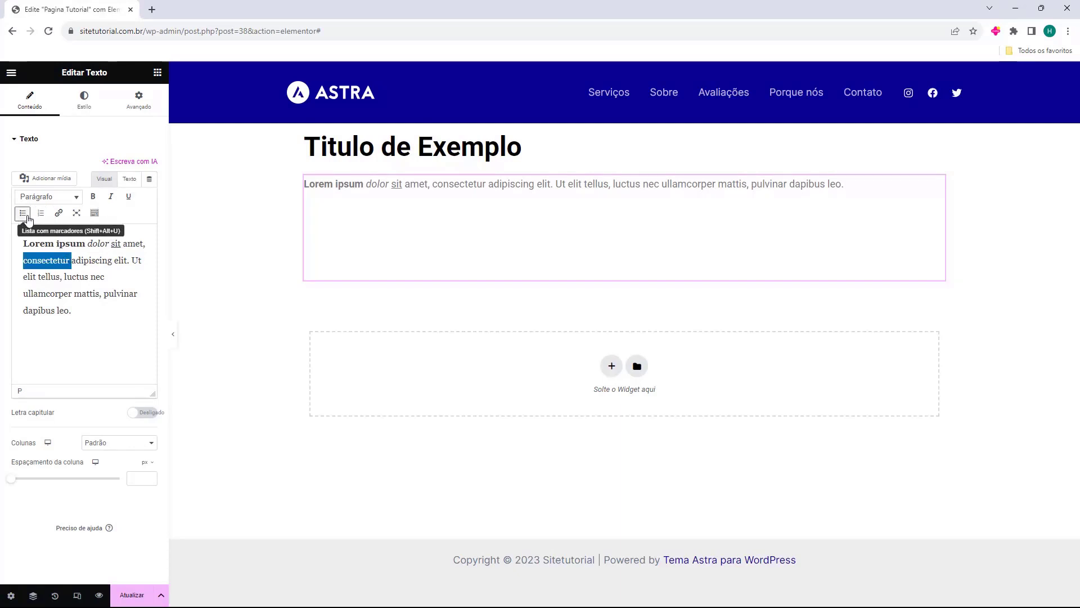
pyautogui.click(105, 324)
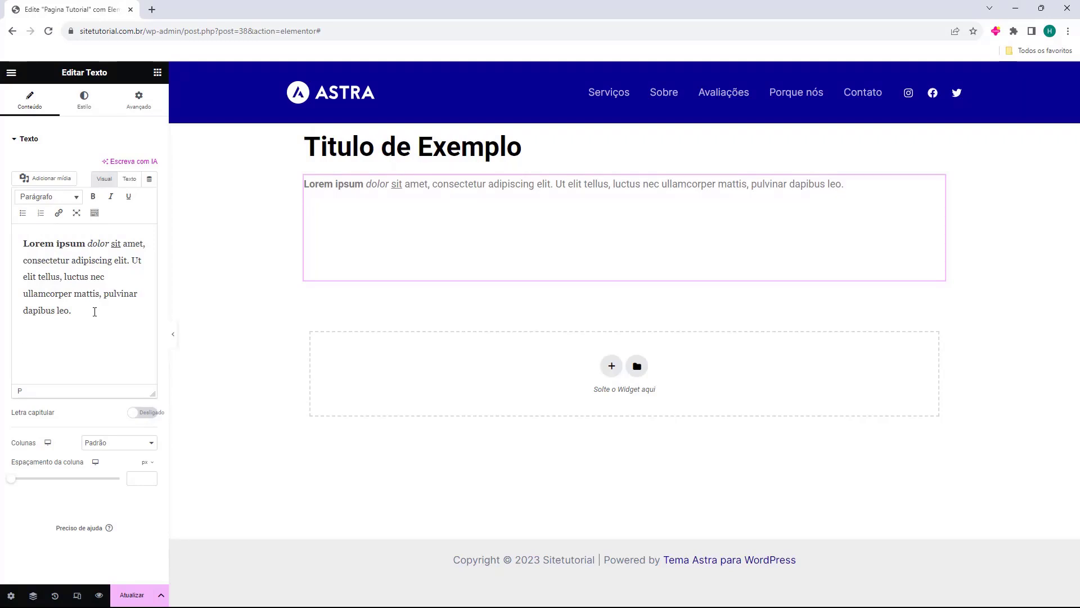
pyautogui.press('Return')
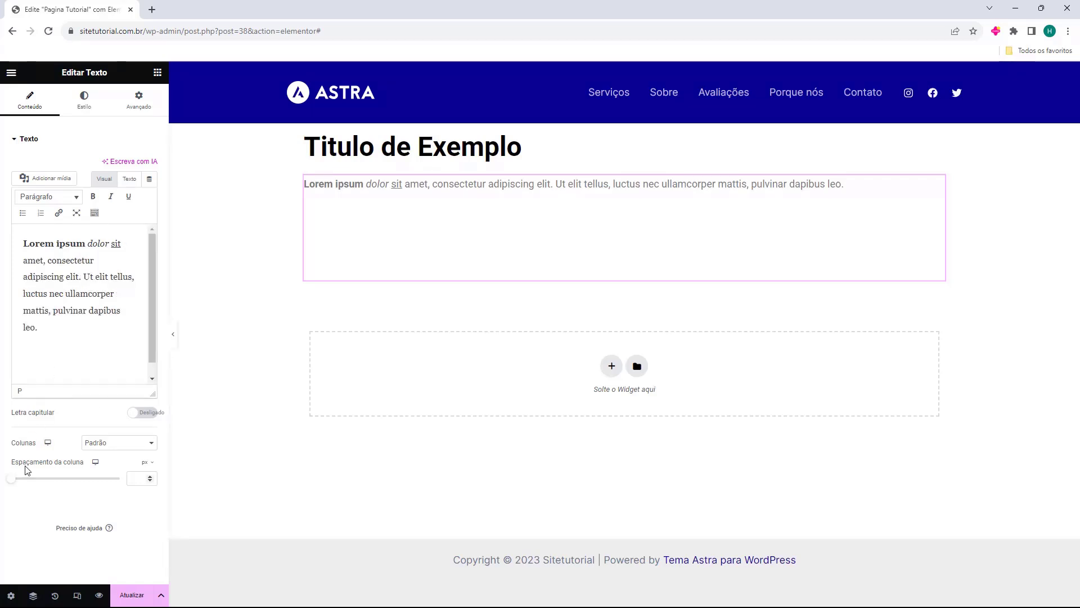
pyautogui.moveTo(50, 327); pyautogui.dragTo(25, 246)
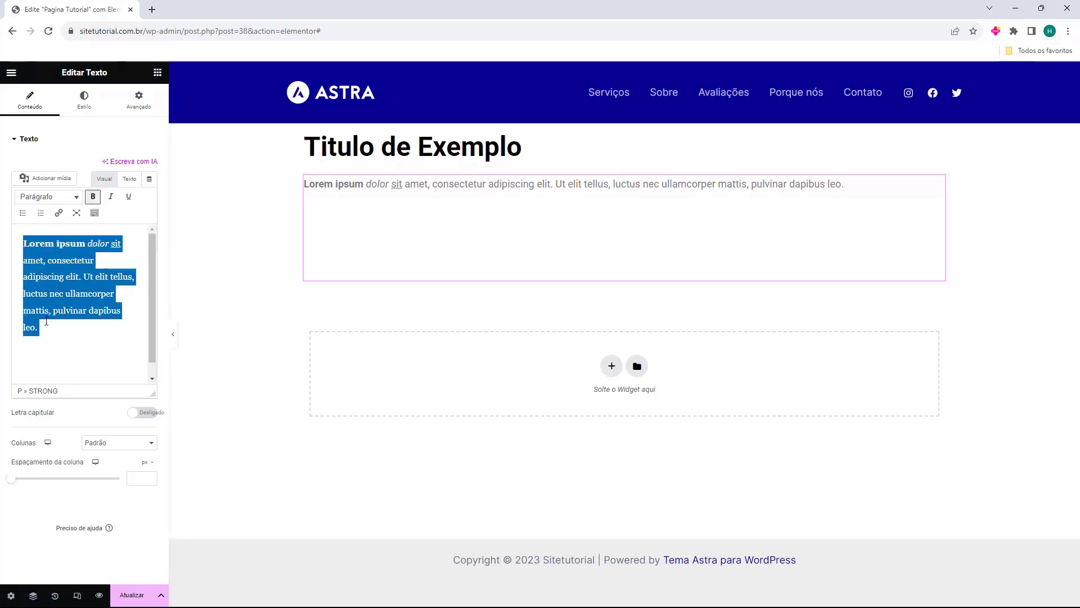
pyautogui.hotkey('ctrl', 'v')
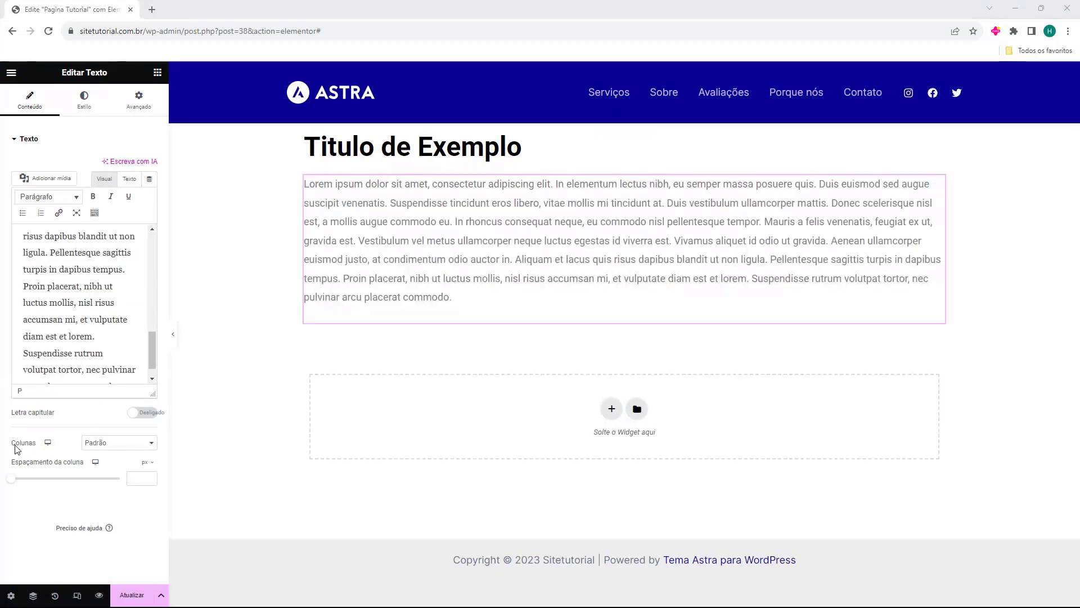
# - Try splitting the paragraph into 1, 2, 3, 4, 6 and 10 columns in turn
pyautogui.click(91, 444)
pyautogui.click(96, 456)
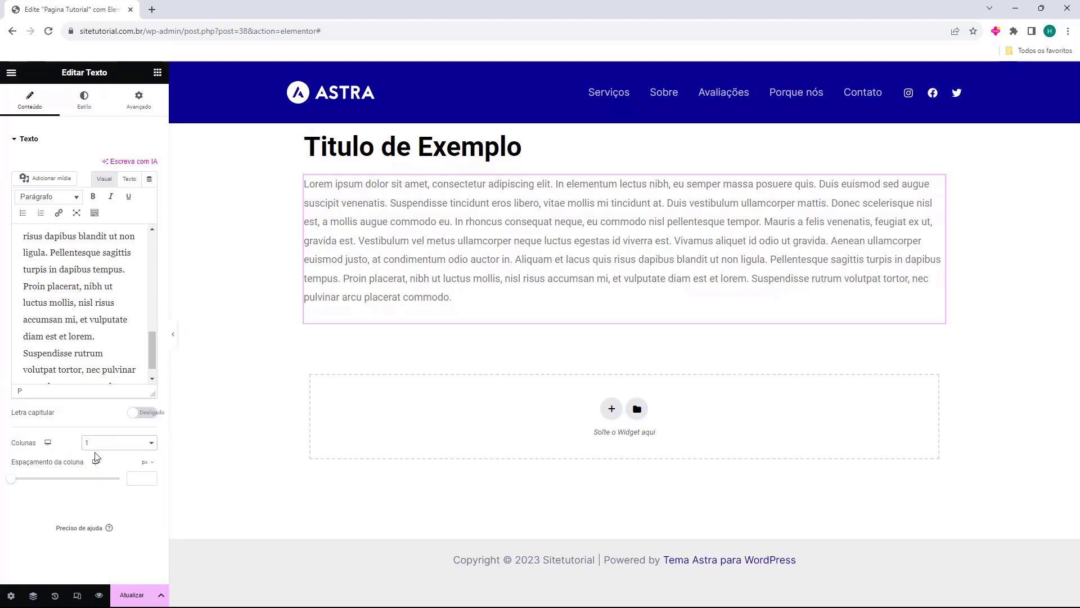
pyautogui.click(109, 448)
pyautogui.click(101, 462)
pyautogui.click(104, 445)
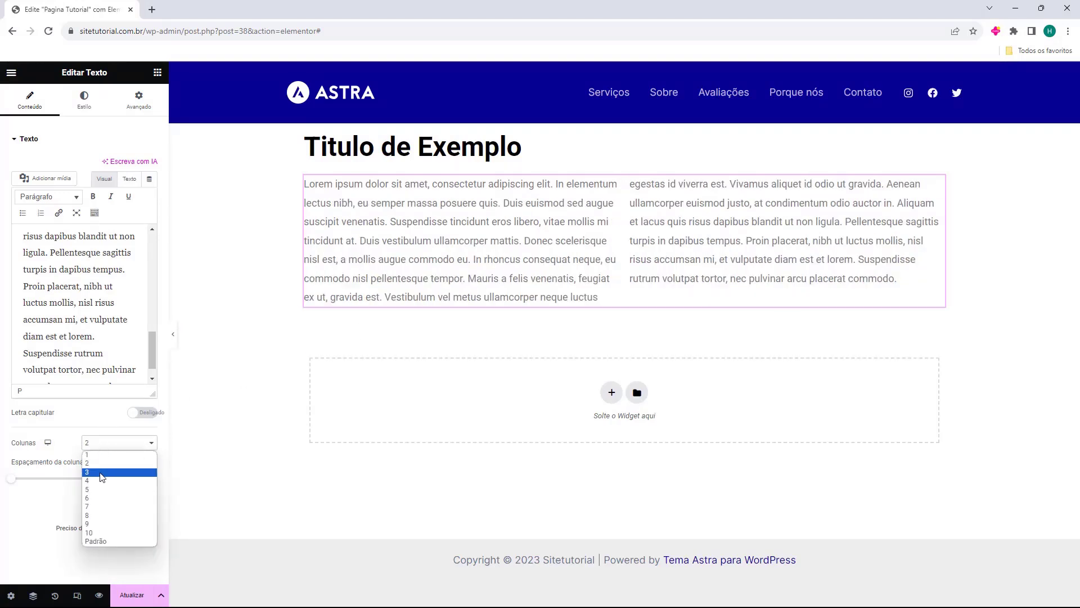
pyautogui.click(102, 473)
pyautogui.click(110, 444)
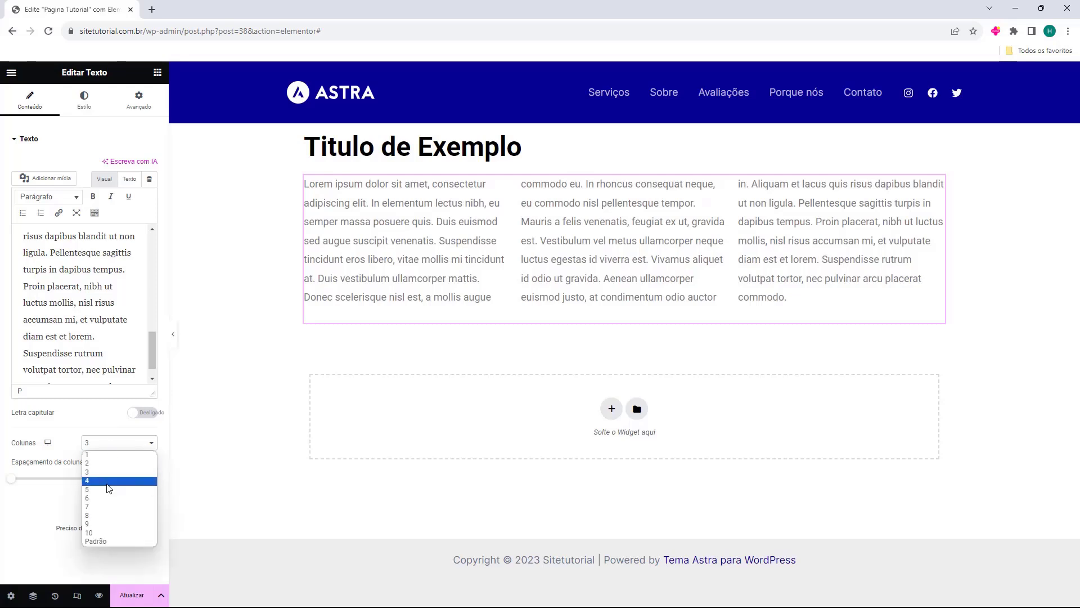
pyautogui.click(109, 482)
pyautogui.click(121, 448)
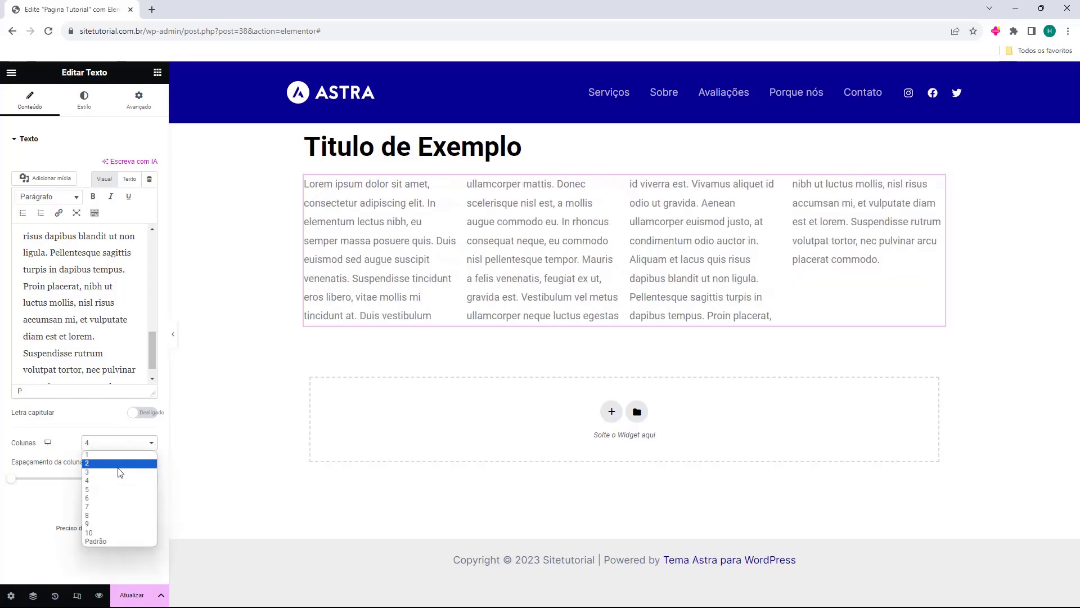
pyautogui.click(111, 501)
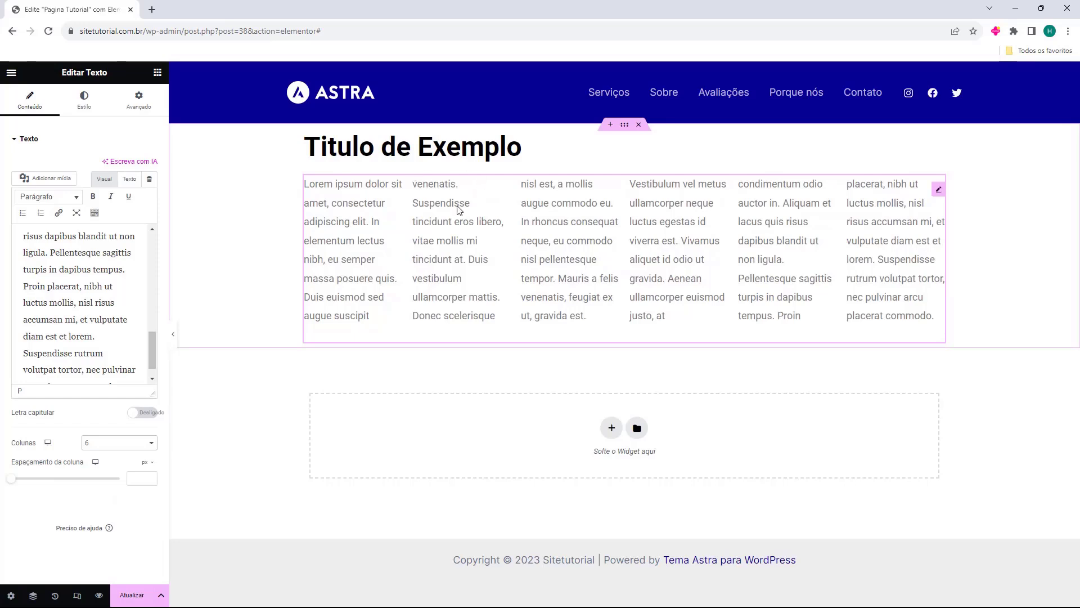
pyautogui.click(122, 443)
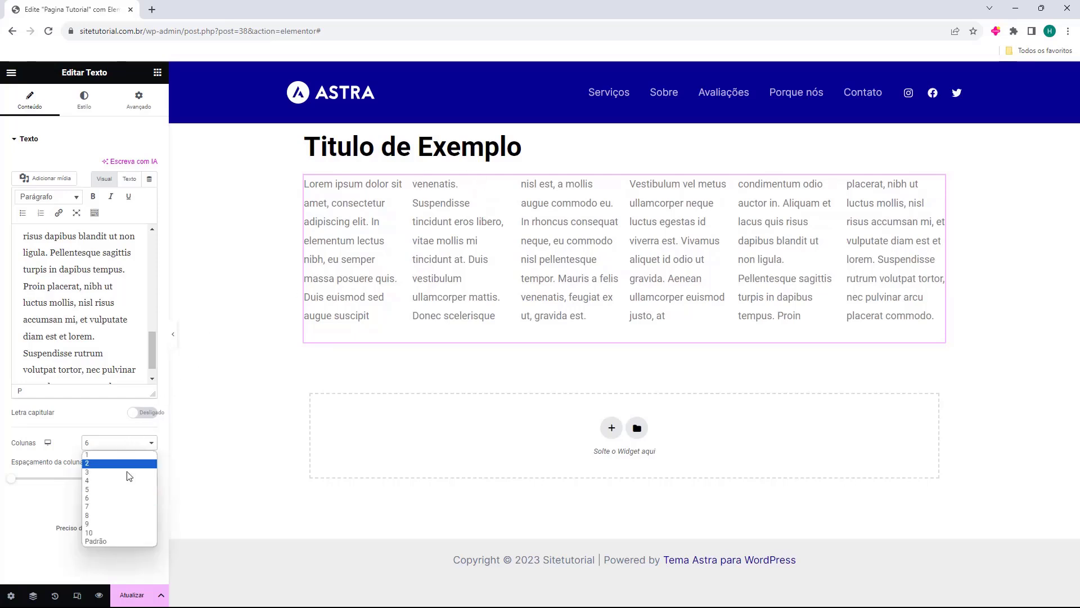
pyautogui.click(119, 533)
# - Set the paragraph to 2 columns with a column spacing of 100 px
pyautogui.click(103, 451)
pyautogui.click(98, 468)
pyautogui.moveTo(14, 482); pyautogui.dragTo(145, 494)
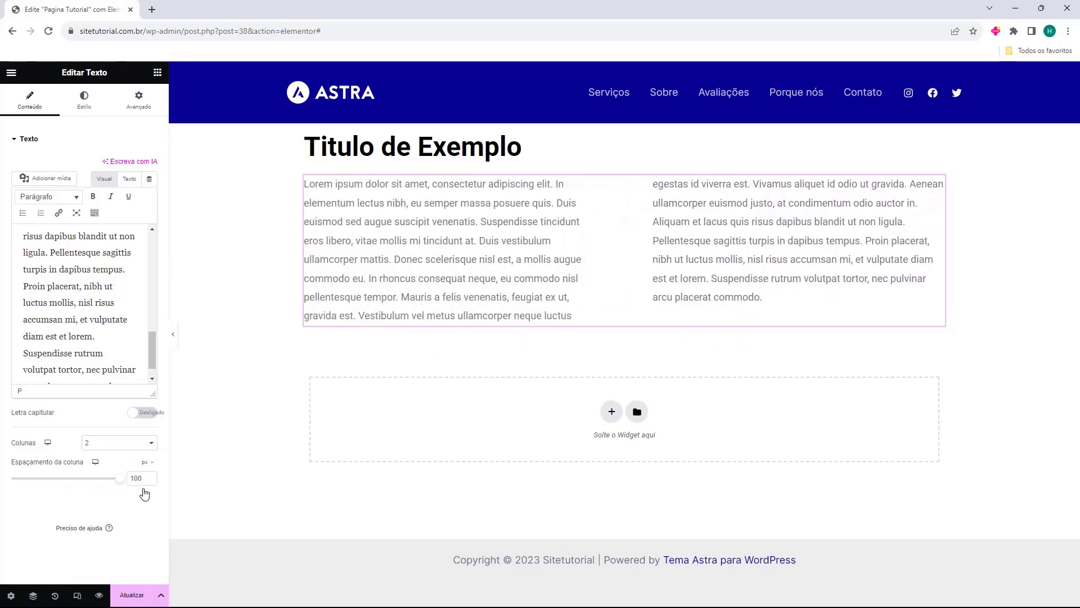
# - Try center, right and left alignment on the paragraph, ending with justified alignment
pyautogui.click(83, 104)
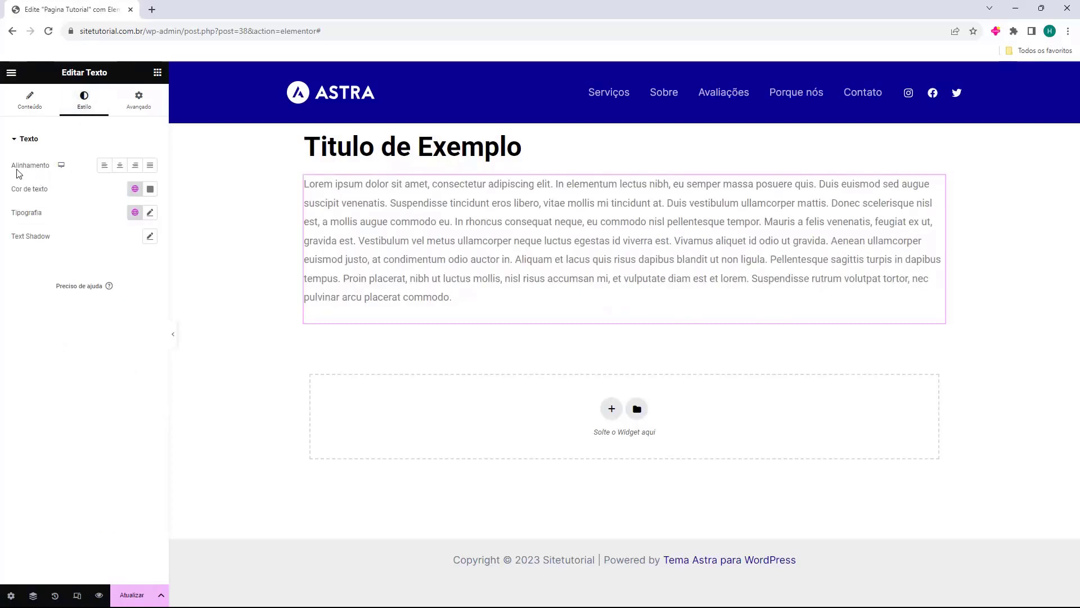
pyautogui.click(120, 165)
pyautogui.click(135, 166)
pyautogui.click(149, 166)
pyautogui.click(106, 168)
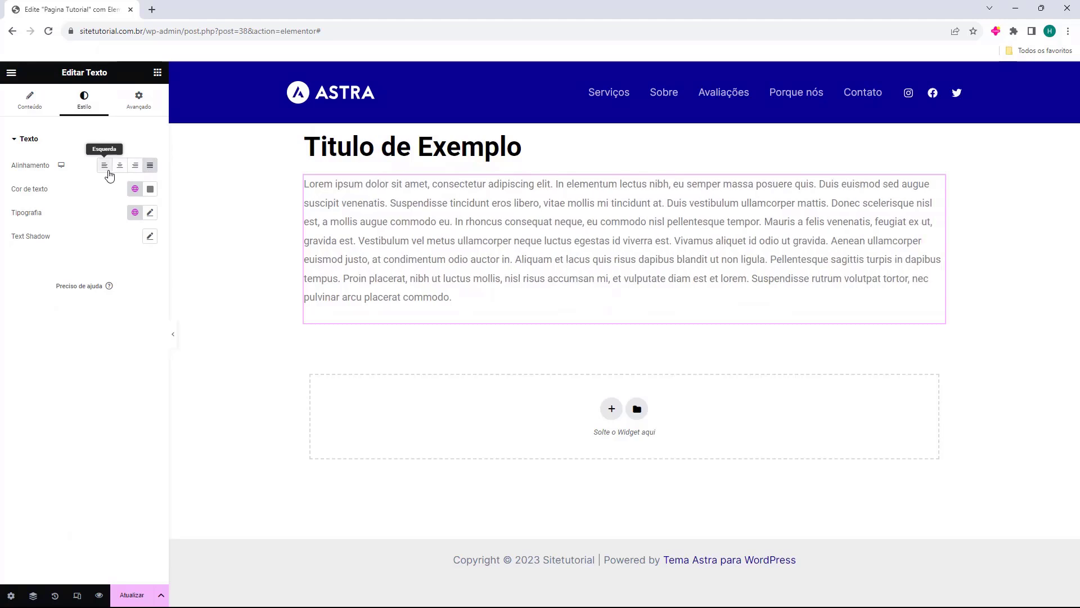
pyautogui.click(121, 168)
pyautogui.click(134, 167)
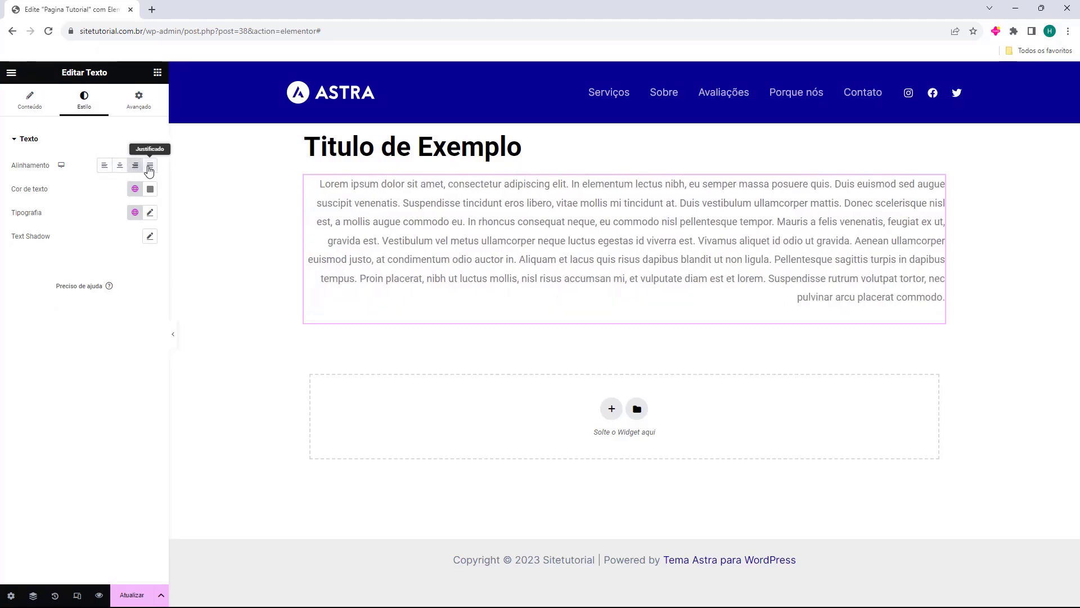
pyautogui.click(149, 167)
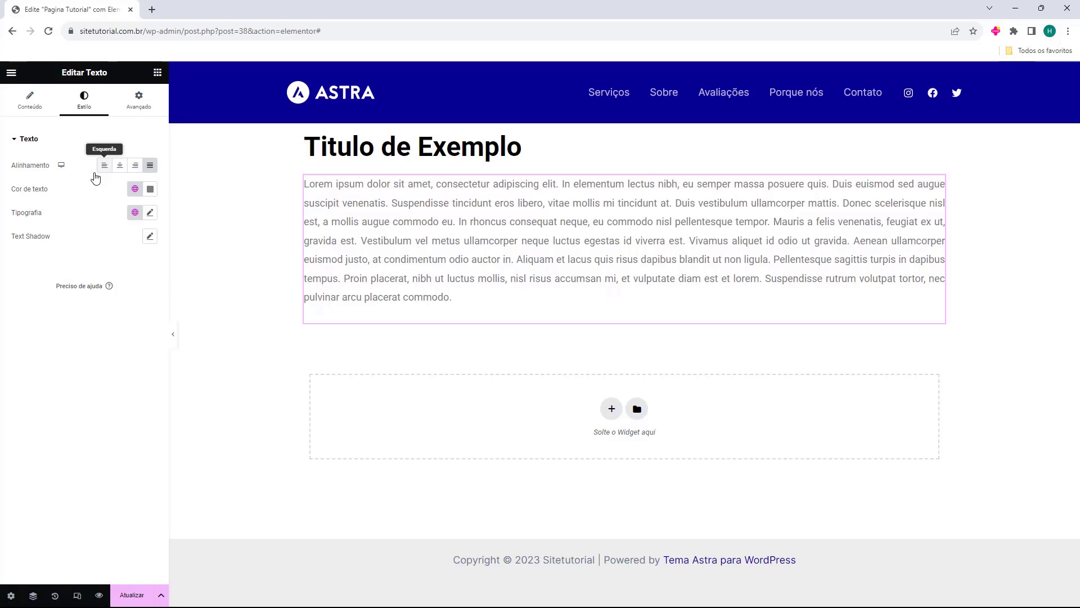
# - Set the paragraph's text color to red and look at its custom typography options
pyautogui.click(151, 189)
pyautogui.moveTo(159, 261); pyautogui.dragTo(77, 231)
pyautogui.click(46, 215)
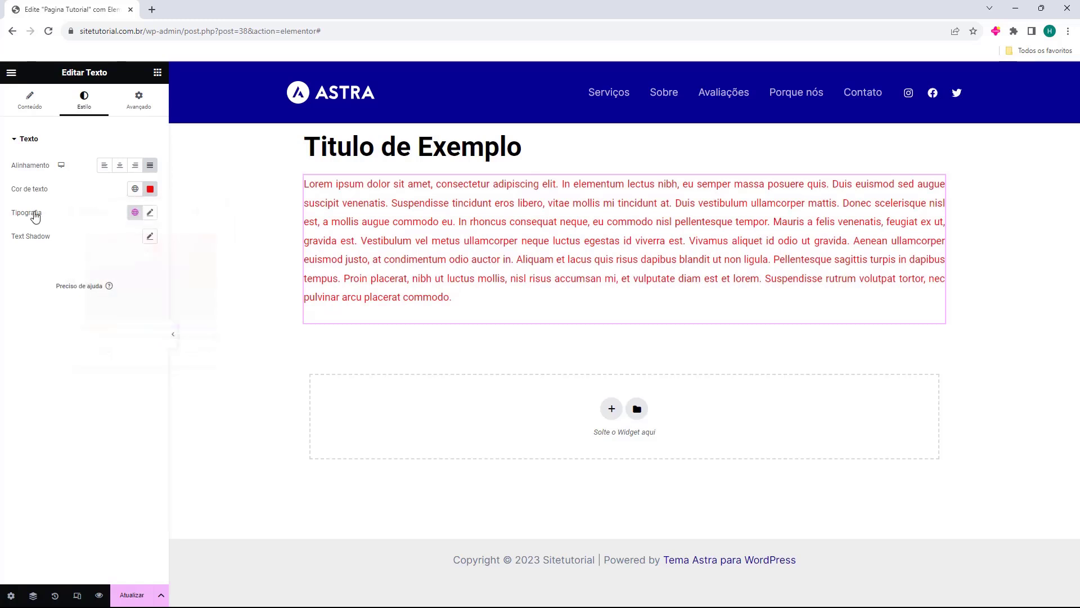
pyautogui.click(150, 213)
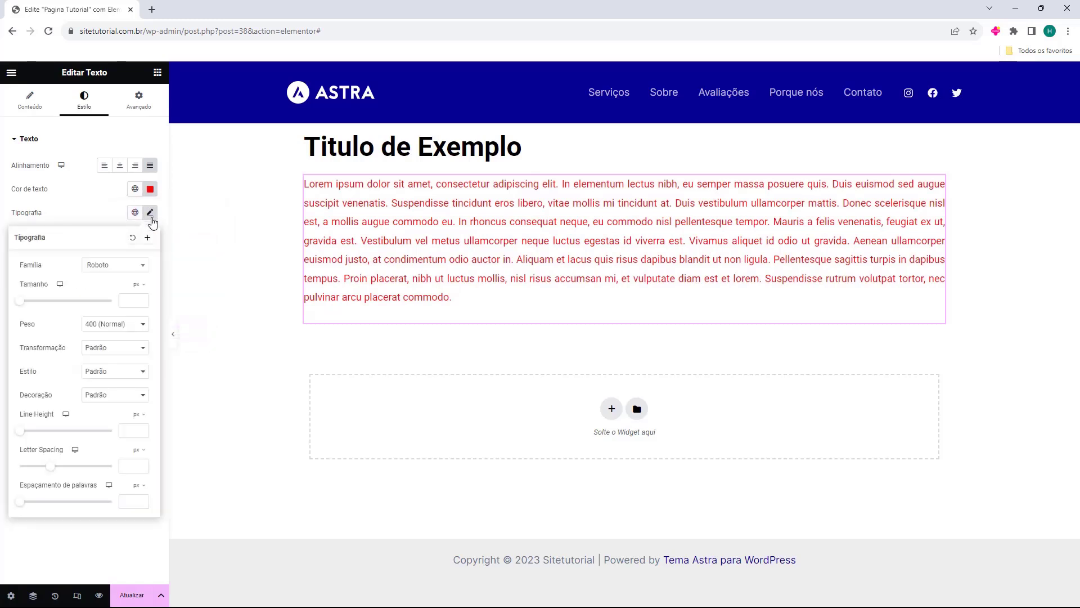
pyautogui.click(86, 215)
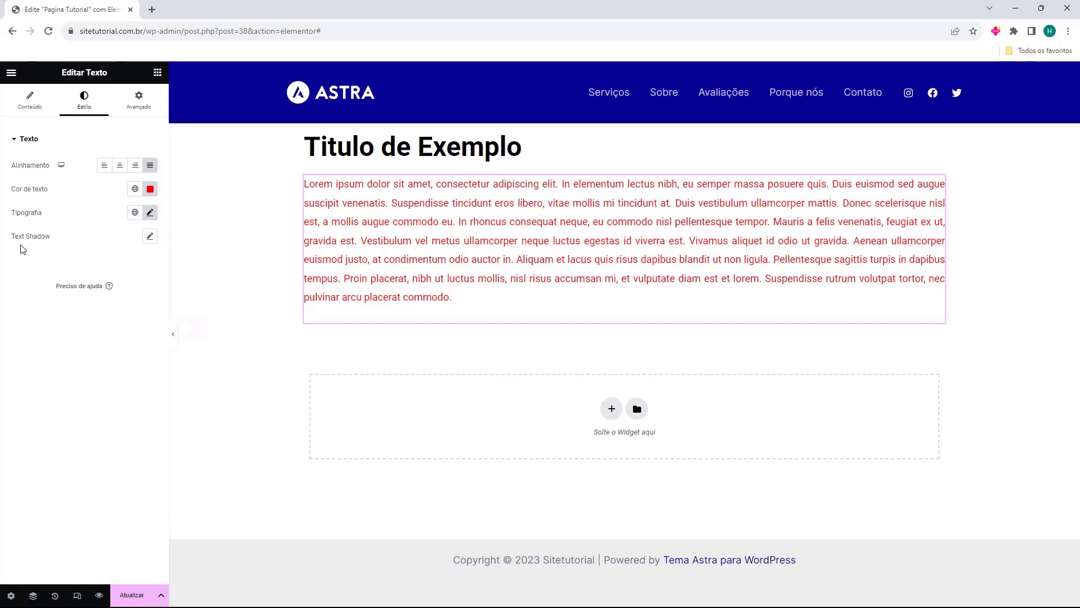
# - Try a text shadow on the paragraph with horizontal offset 33, vertical offset 17 and reduced blur, and reset it
pyautogui.click(149, 236)
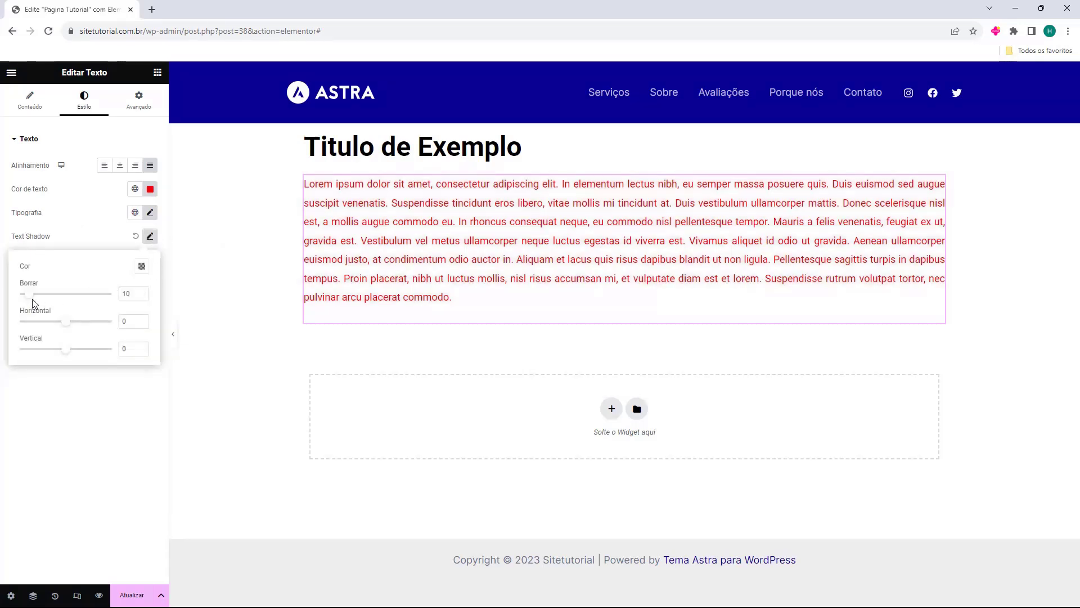
pyautogui.moveTo(33, 299); pyautogui.dragTo(73, 350)
pyautogui.moveTo(34, 294); pyautogui.dragTo(17, 298)
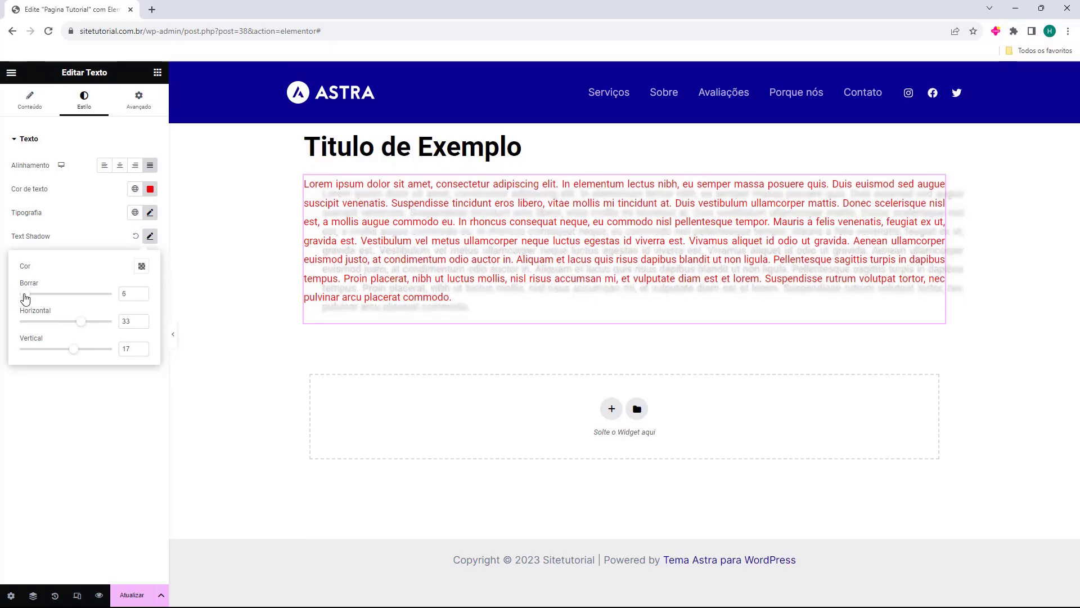
pyautogui.click(135, 236)
# - Look over the text widget's advanced layout settings and save the updated page
pyautogui.click(132, 106)
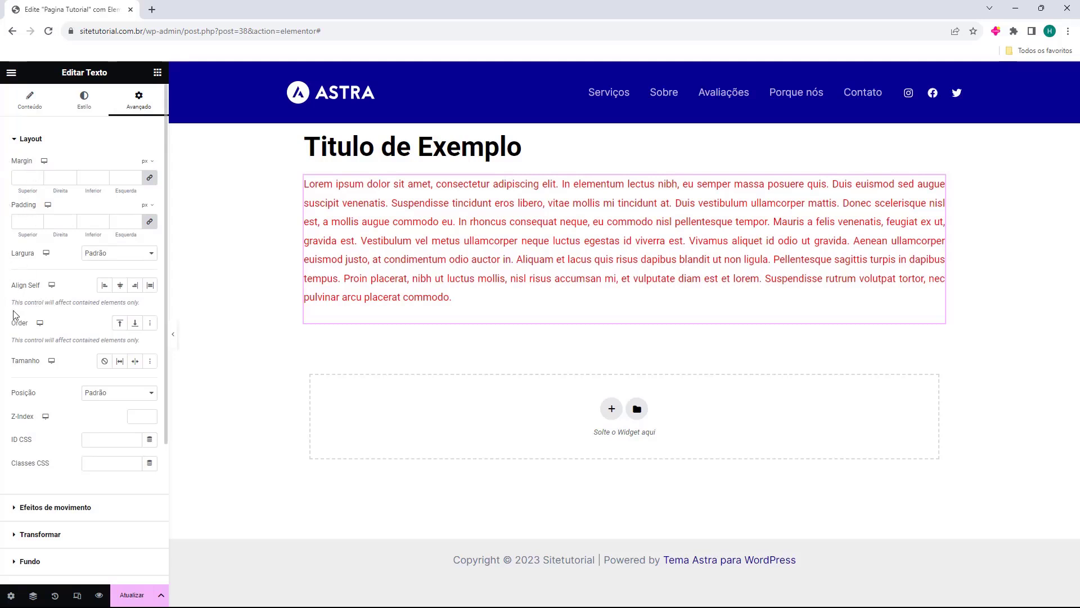
pyautogui.click(41, 97)
pyautogui.click(276, 381)
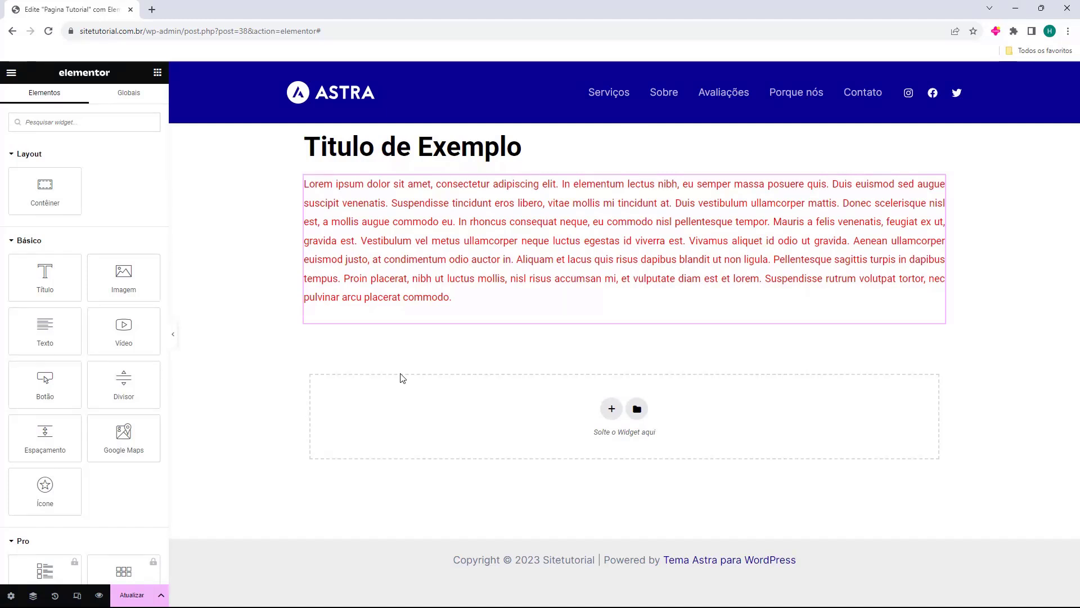
pyautogui.click(134, 598)
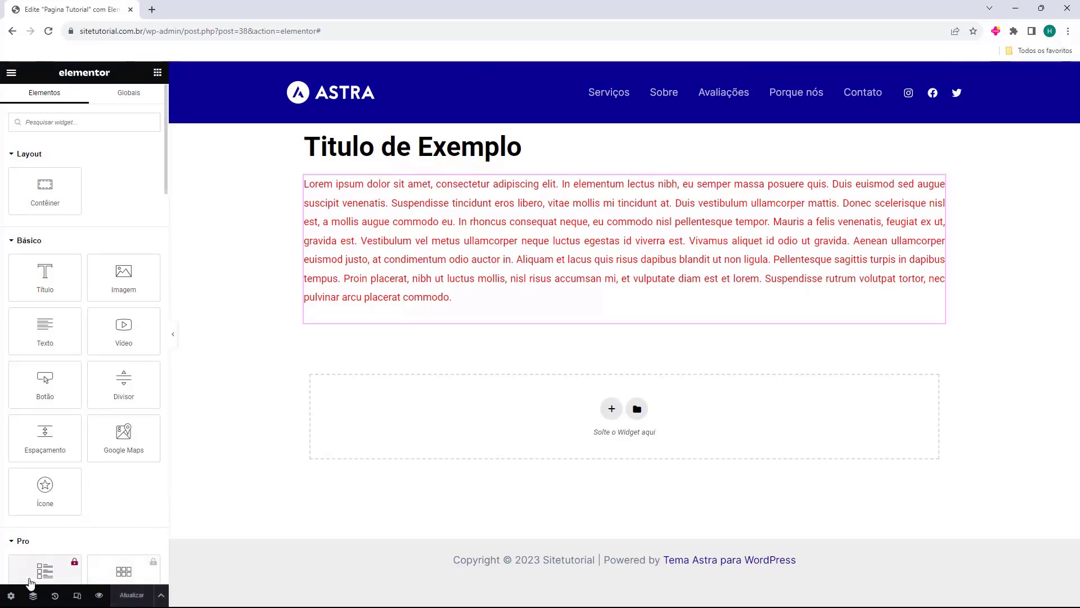